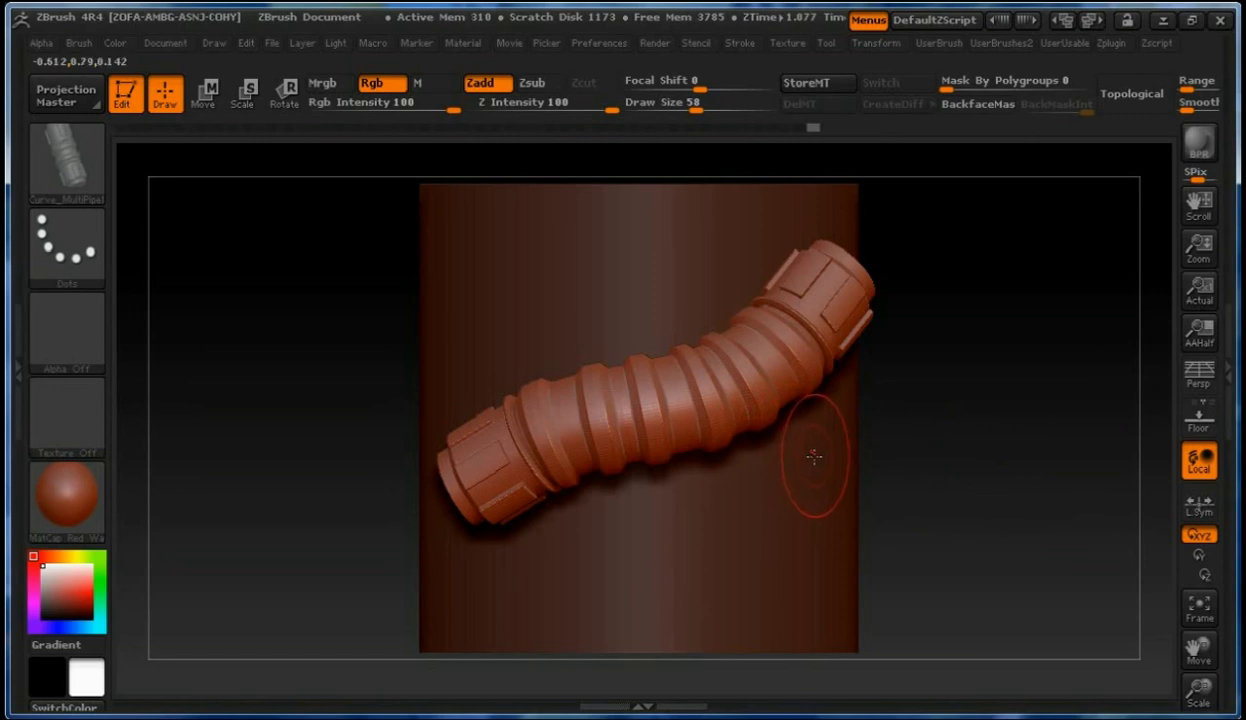
Draw a CurveMultiPipe along a bent curve, cycle to a ribbed profile, and reshape the lower end cap.
drag(808, 279, 499, 500)
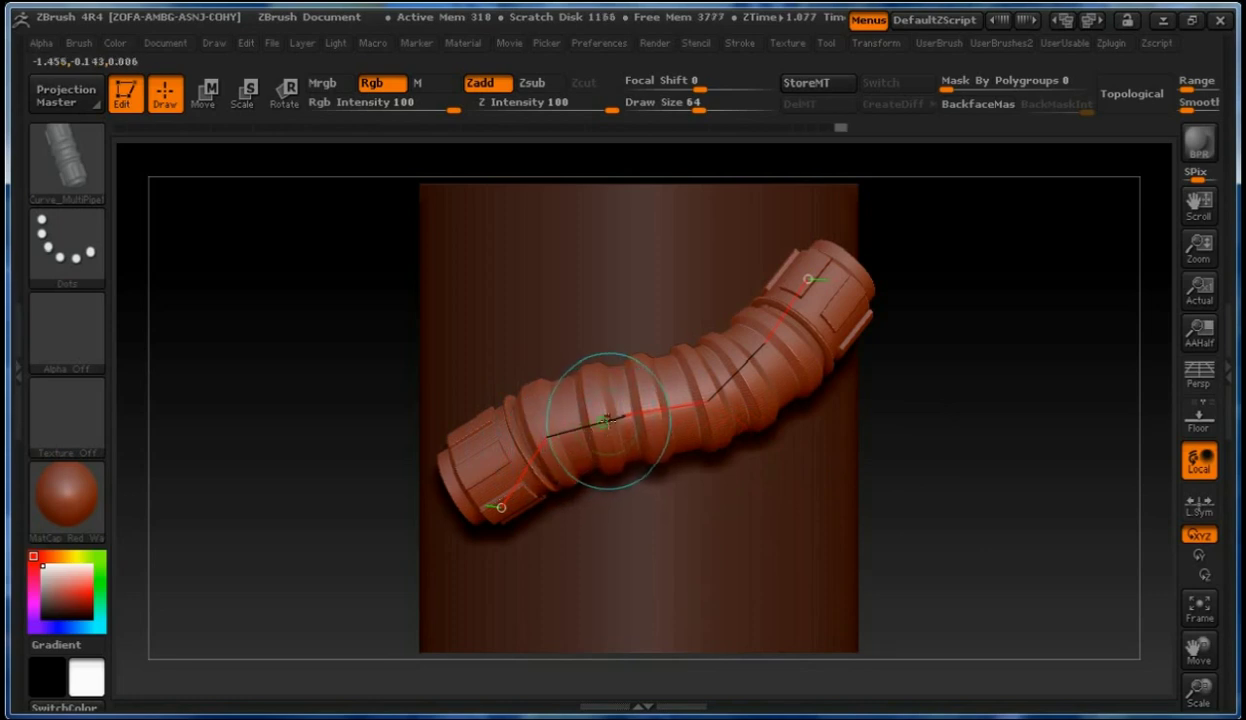
click(605, 421)
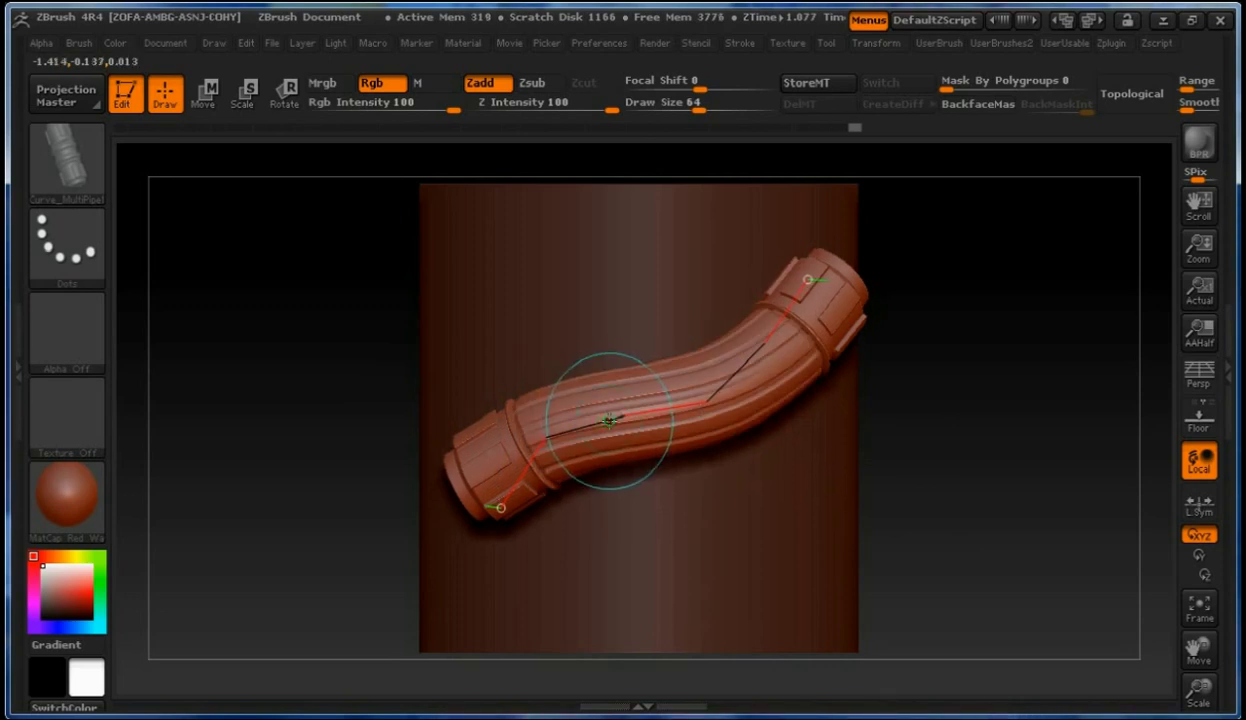
click(608, 421)
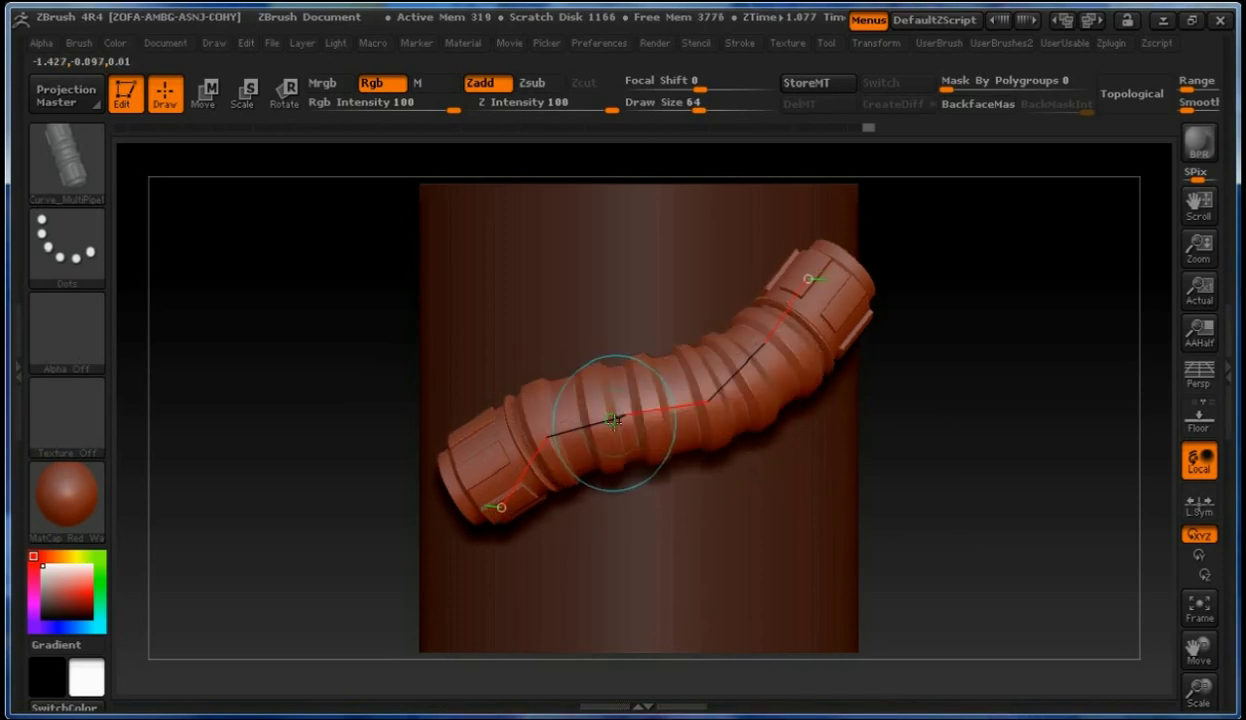
click(612, 421)
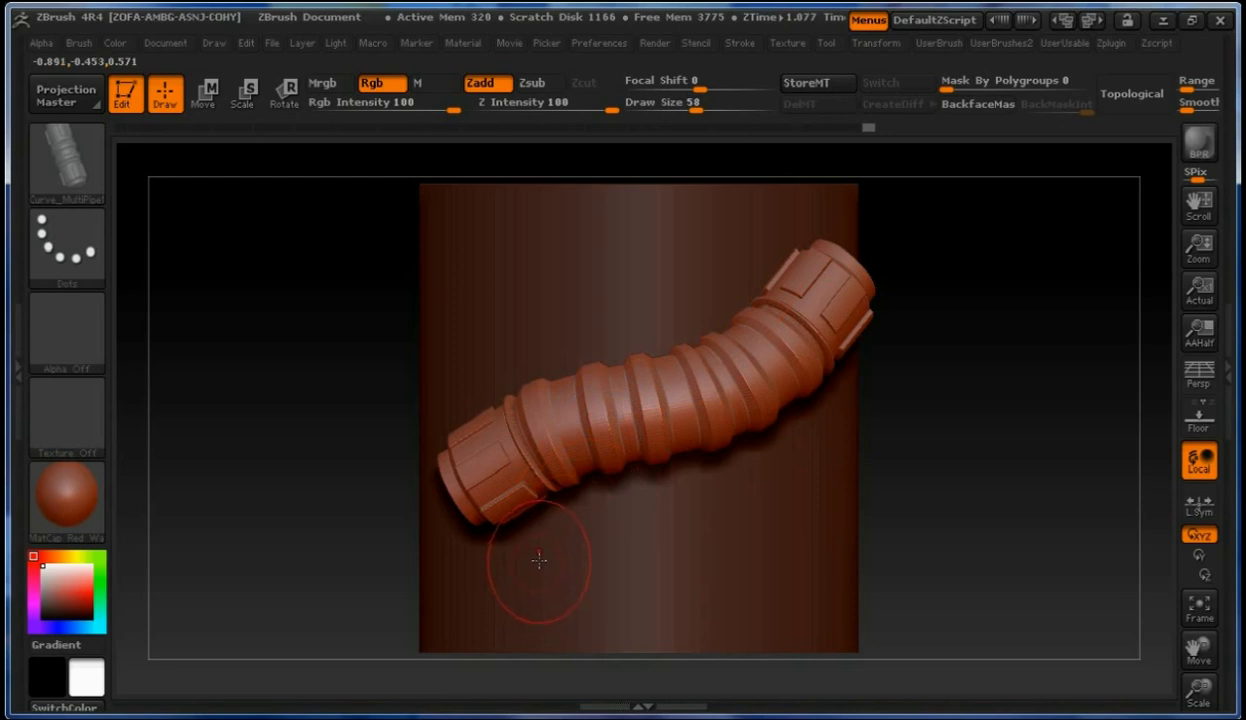
mouse_move(494, 470)
mouse_down()
mouse_move(509, 495)
mouse_move(556, 490)
mouse_up()
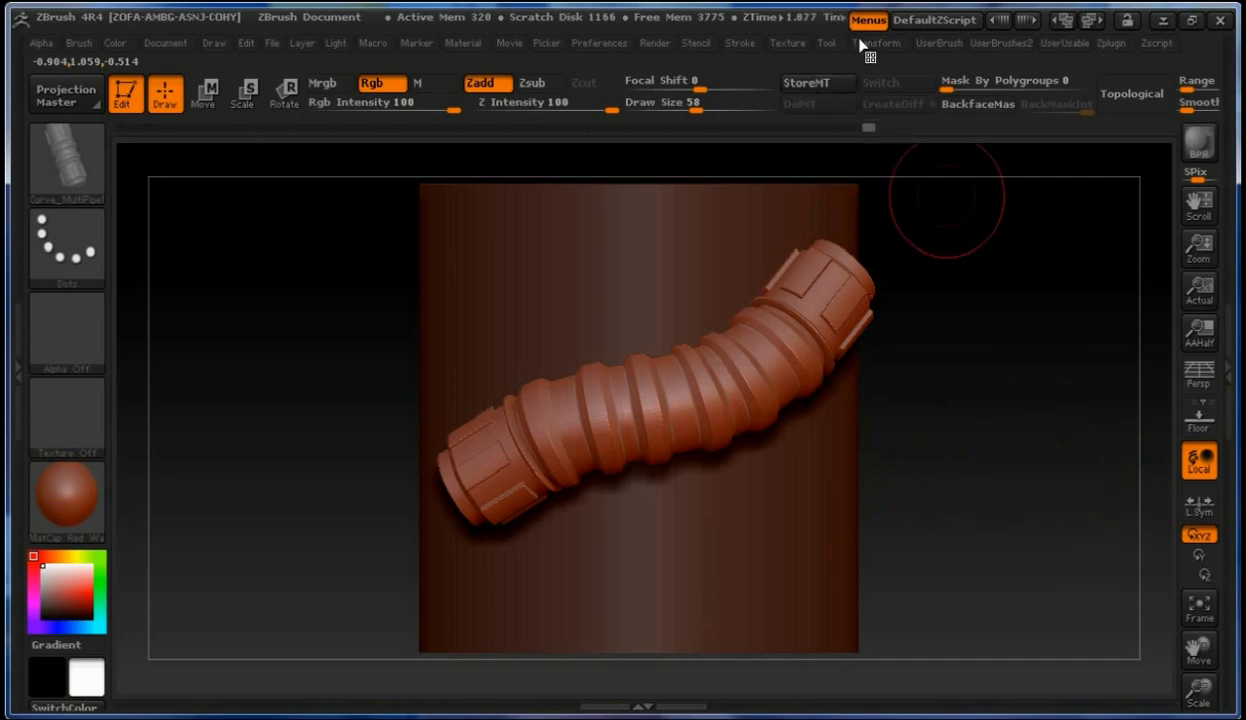
click(606, 44)
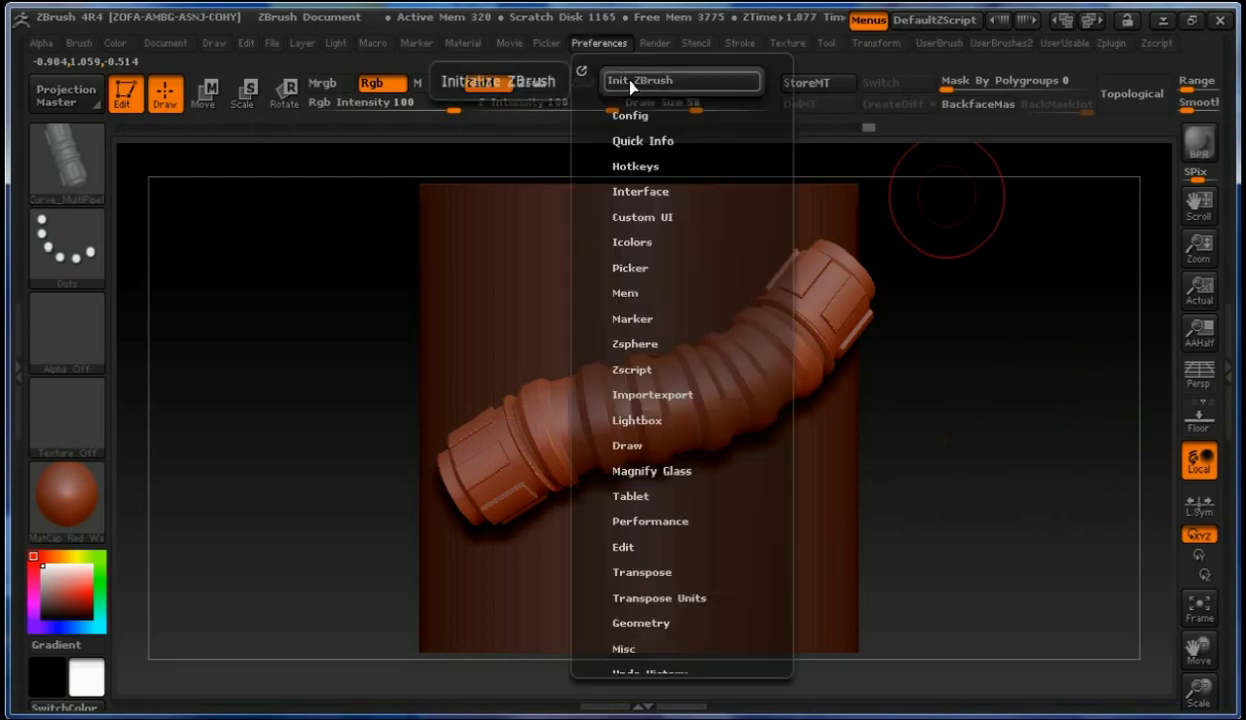
Reset ZBrush via Preferences > Init ZBrush and confirm with Yes.
click(630, 82)
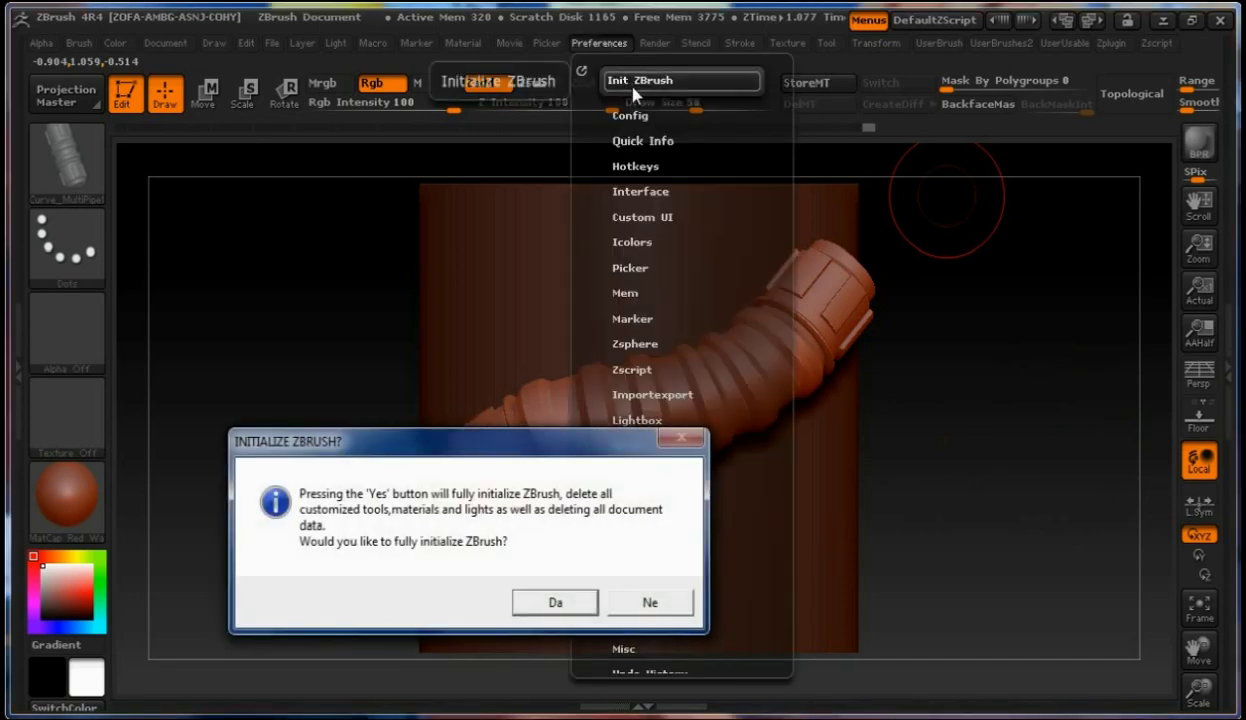
click(553, 602)
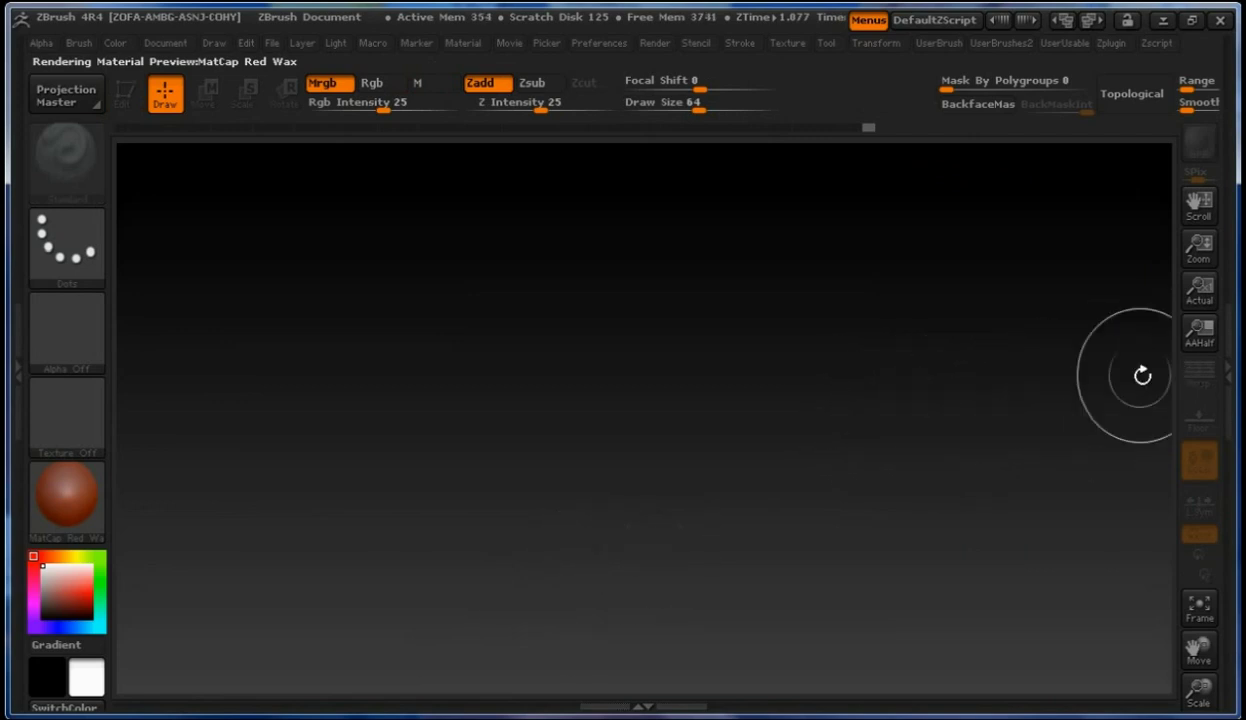
Open the right tray and dock the Tool palette inside it.
click(1226, 385)
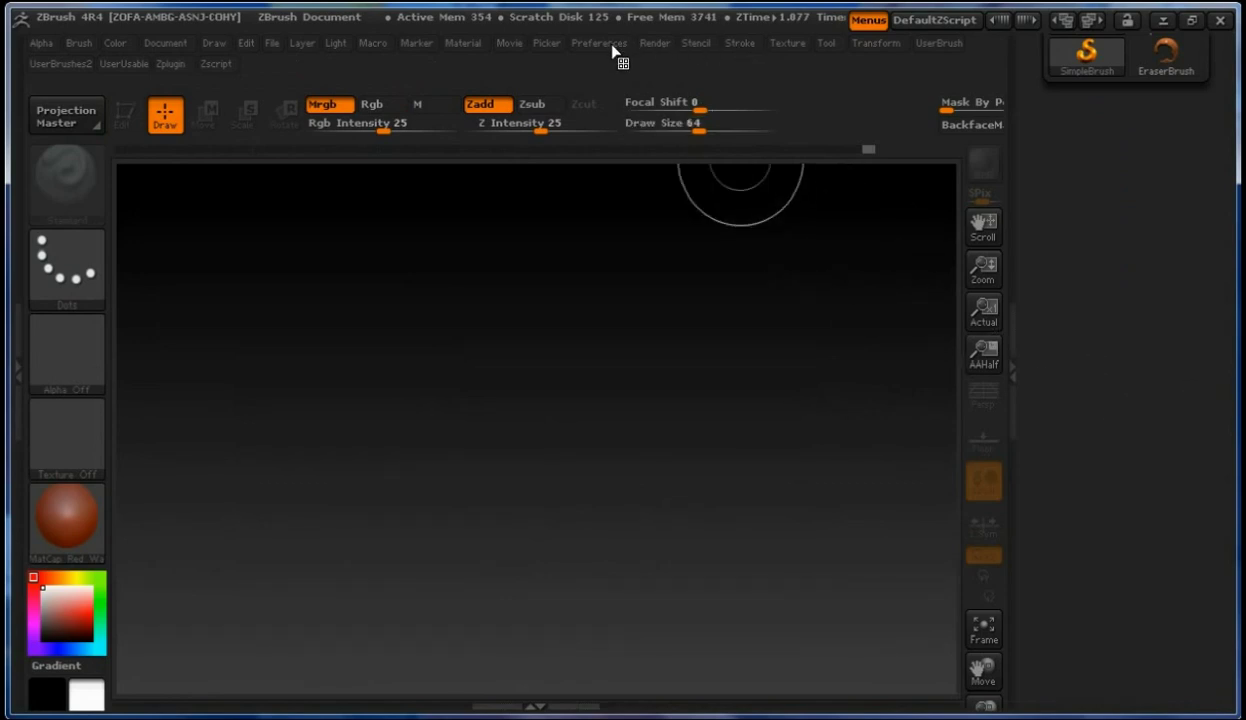
click(829, 46)
click(827, 67)
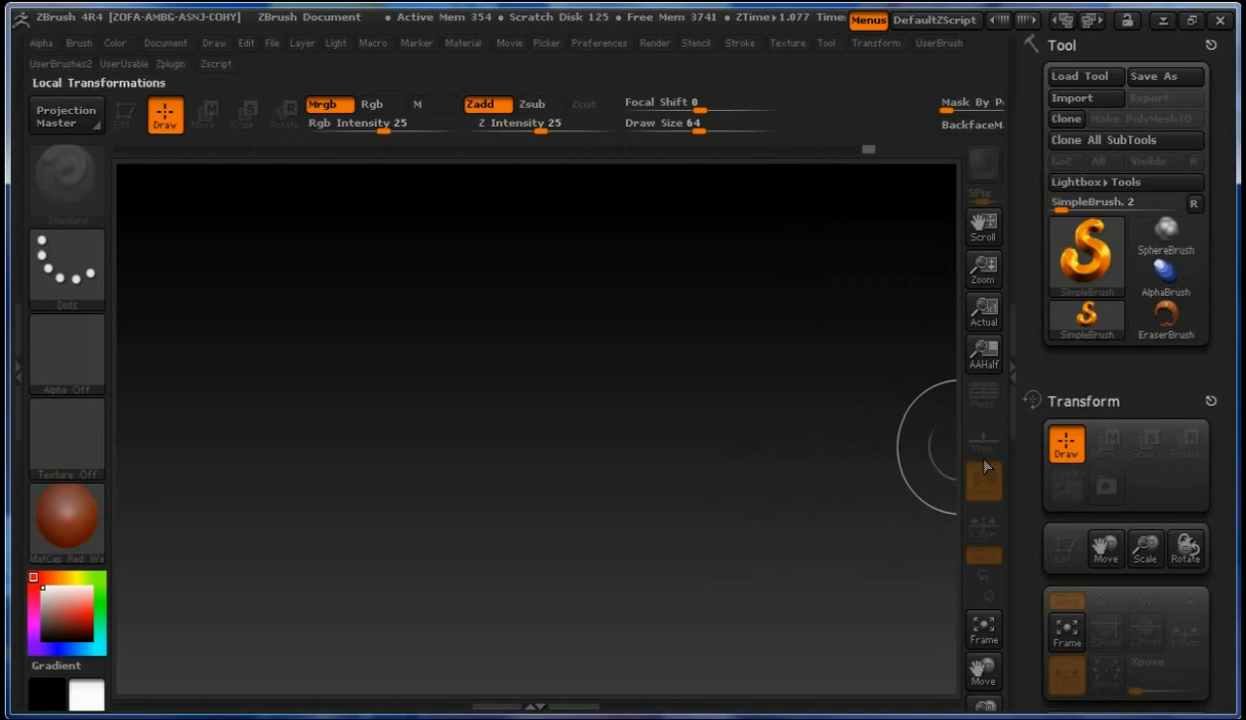
Choose Cylinder3D from the tool picker and drag it out in the canvas centre.
click(1098, 262)
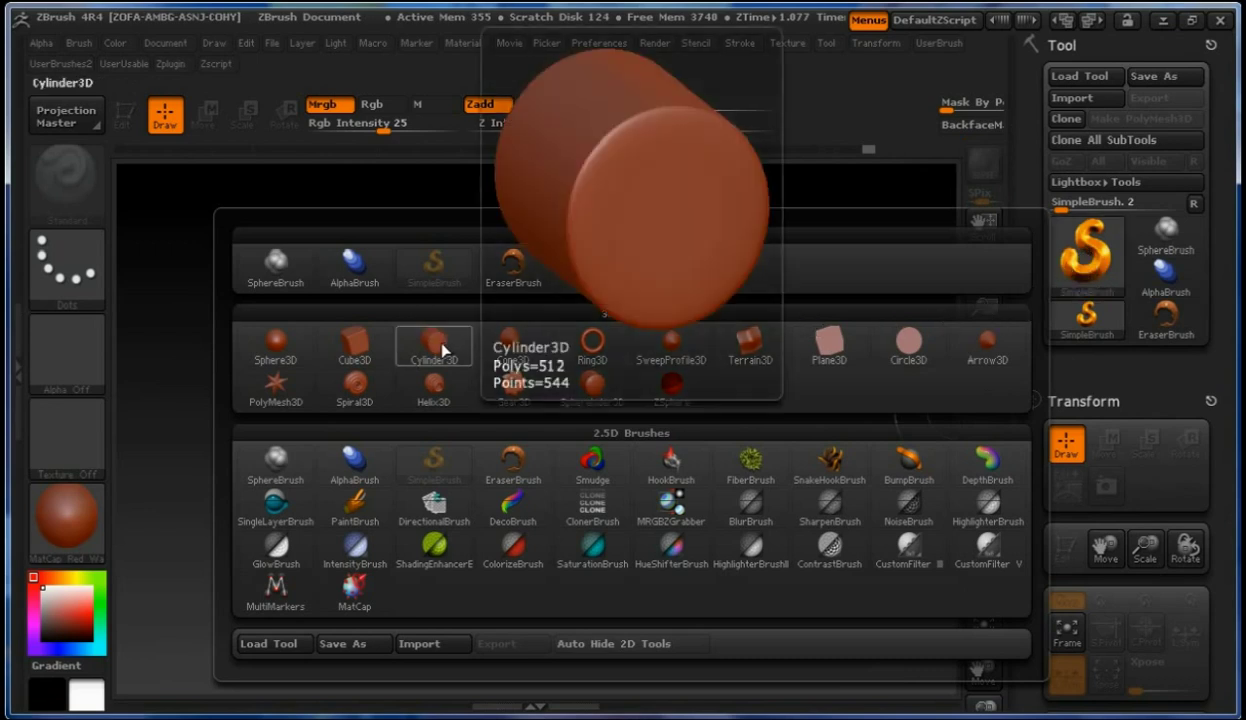
click(443, 348)
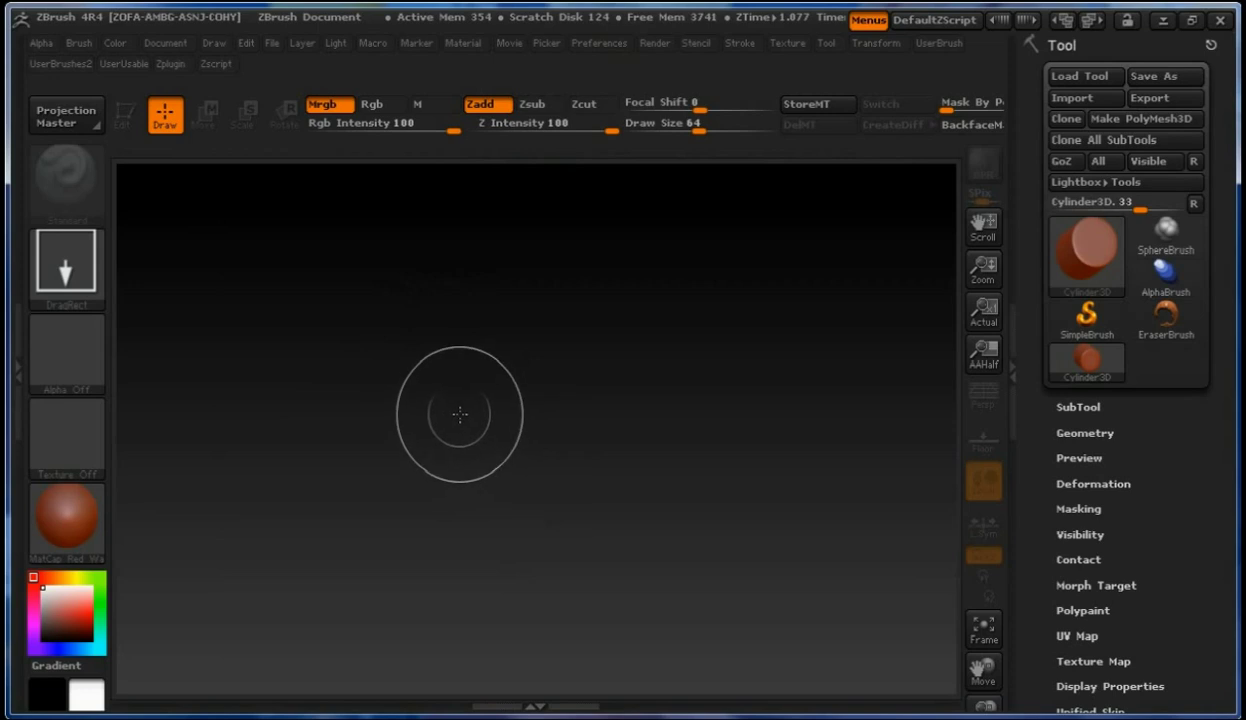
mouse_move(467, 417)
mouse_down()
mouse_move(543, 514)
mouse_move(546, 562)
mouse_up()
key(t)
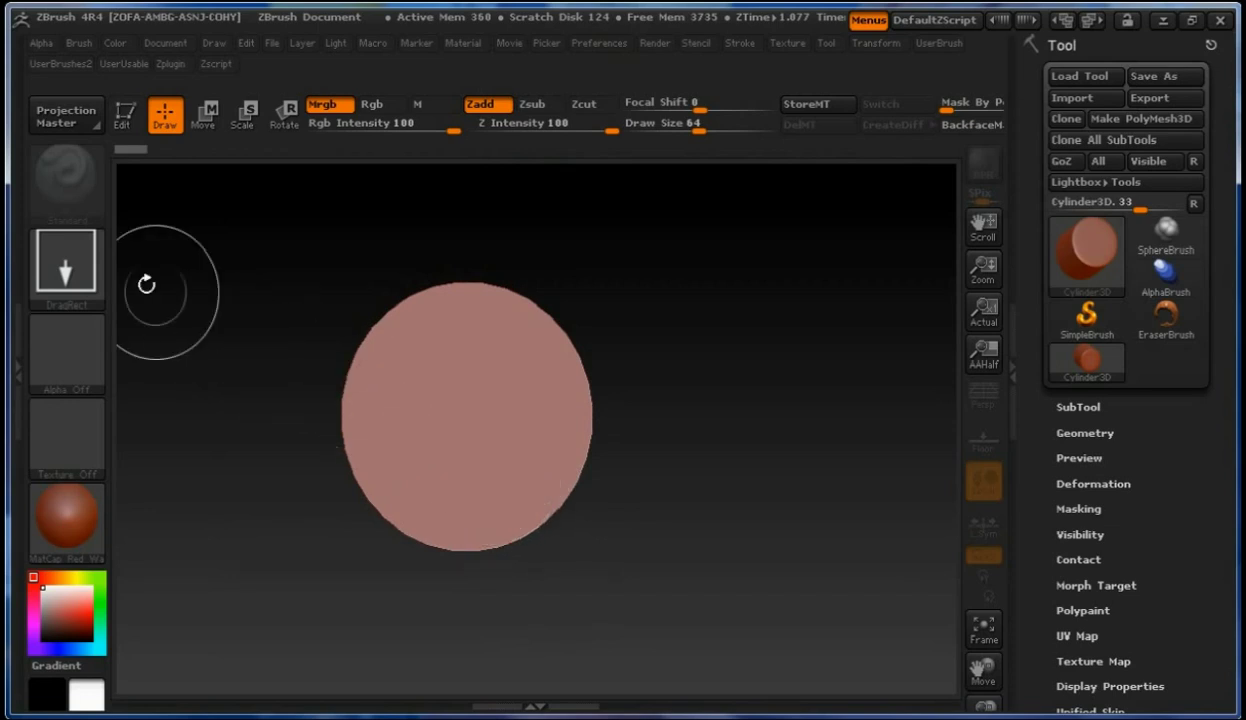
Enter Edit mode, rotate the cylinder, collapse Transform and open Tool > Initialize.
click(143, 121)
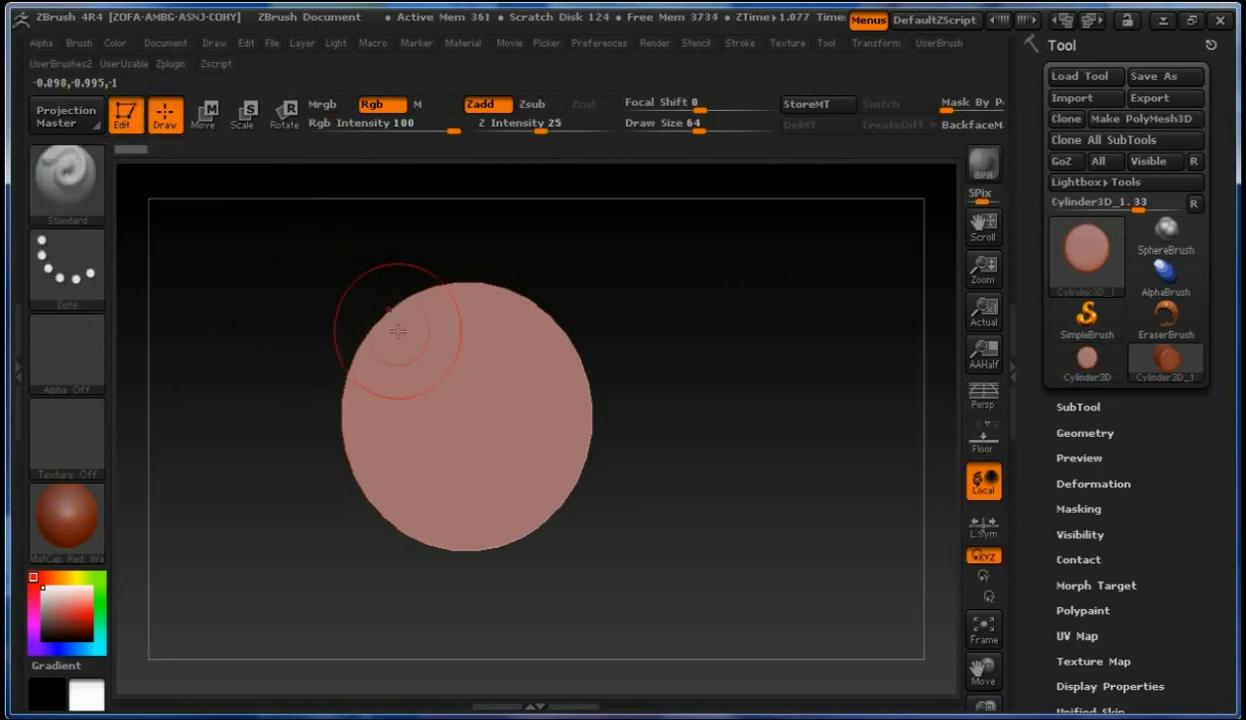
drag(724, 490, 681, 405)
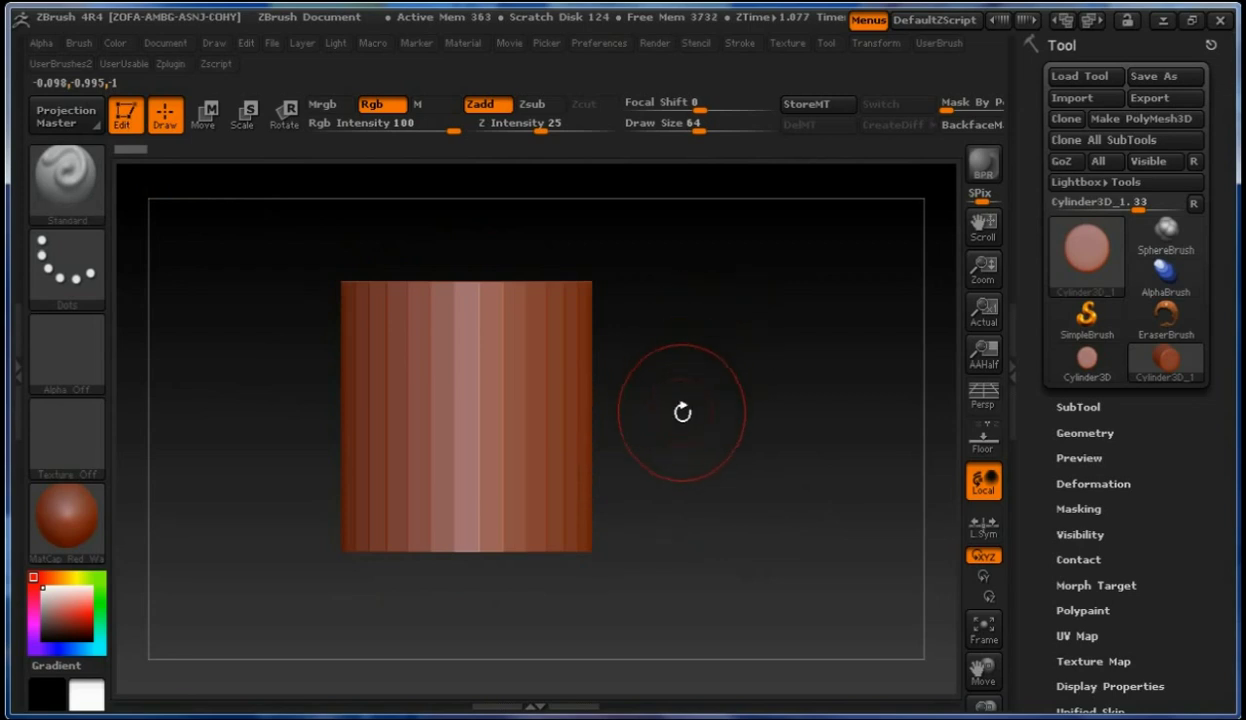
drag(1182, 545, 1187, 403)
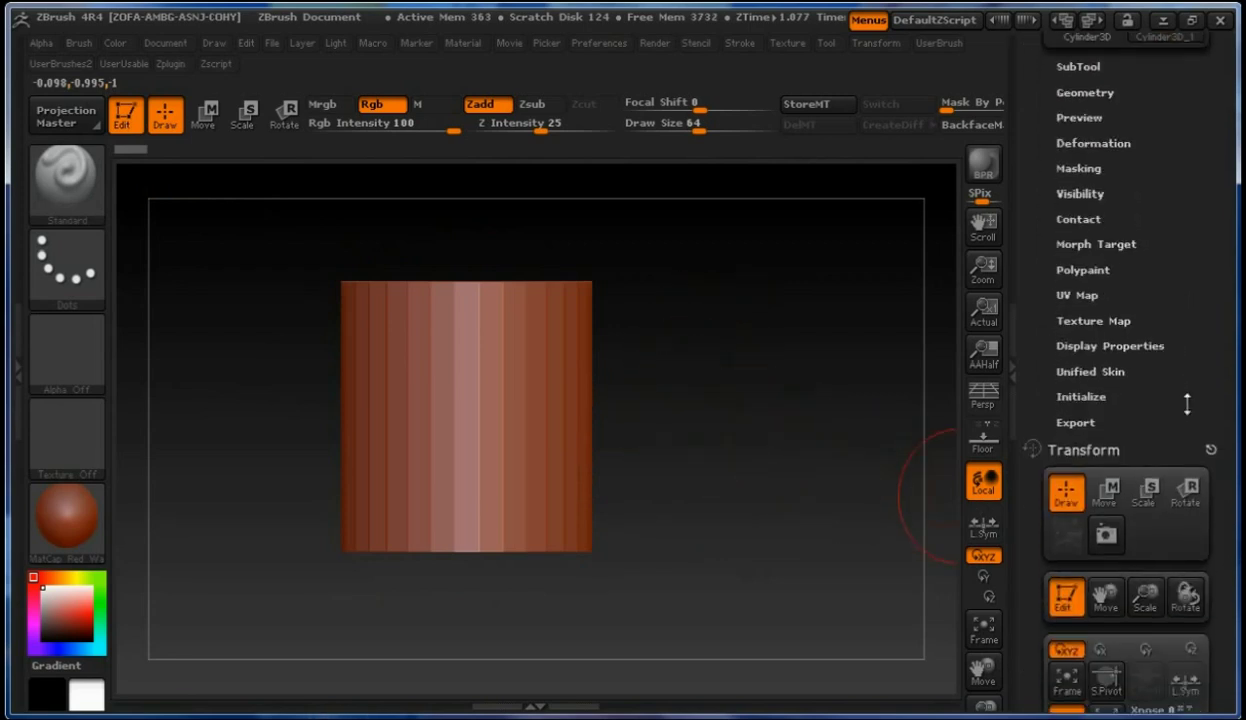
click(1132, 446)
drag(1196, 398, 1186, 470)
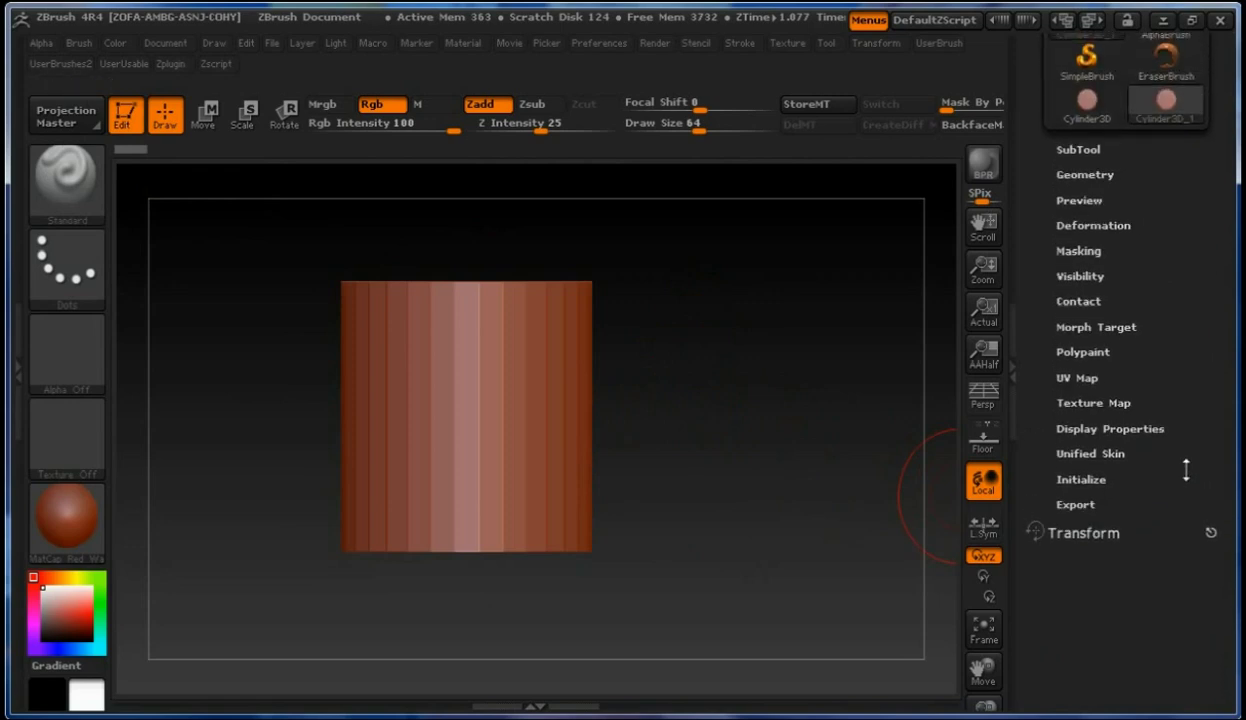
click(1081, 479)
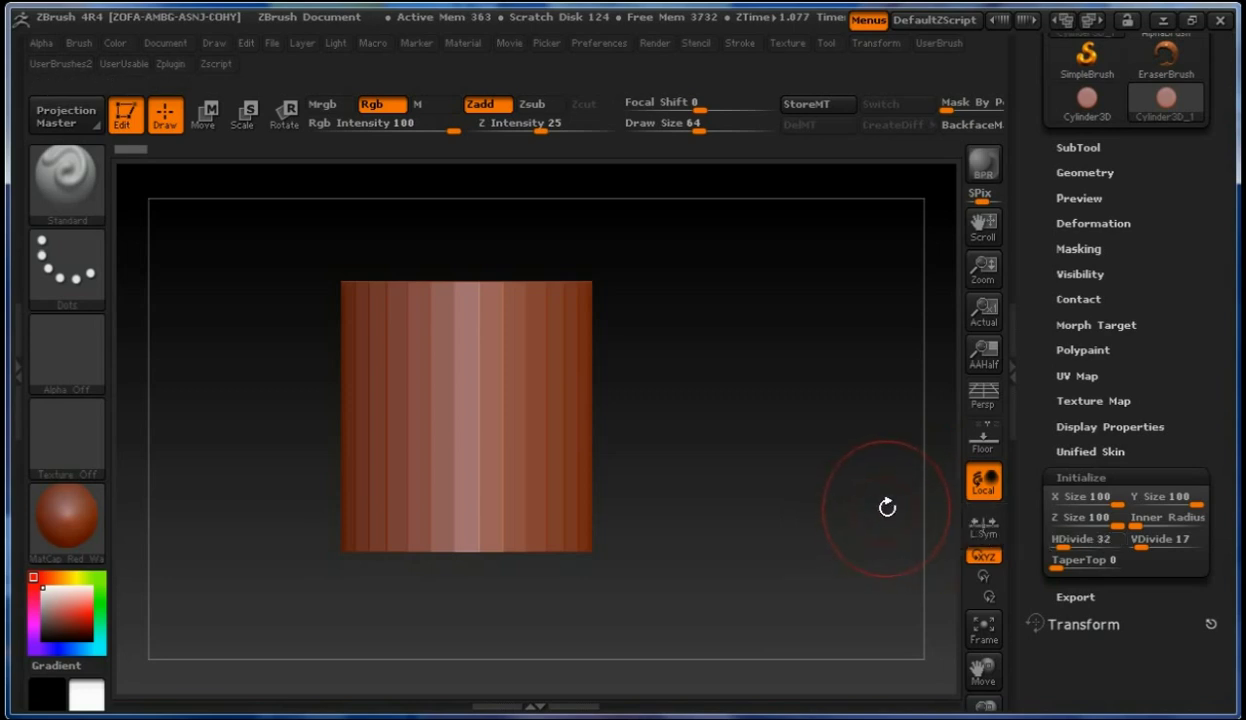
Turn on Polyframe and raise the cylinder's HDivide from 32 to 100.
key(shift+f)
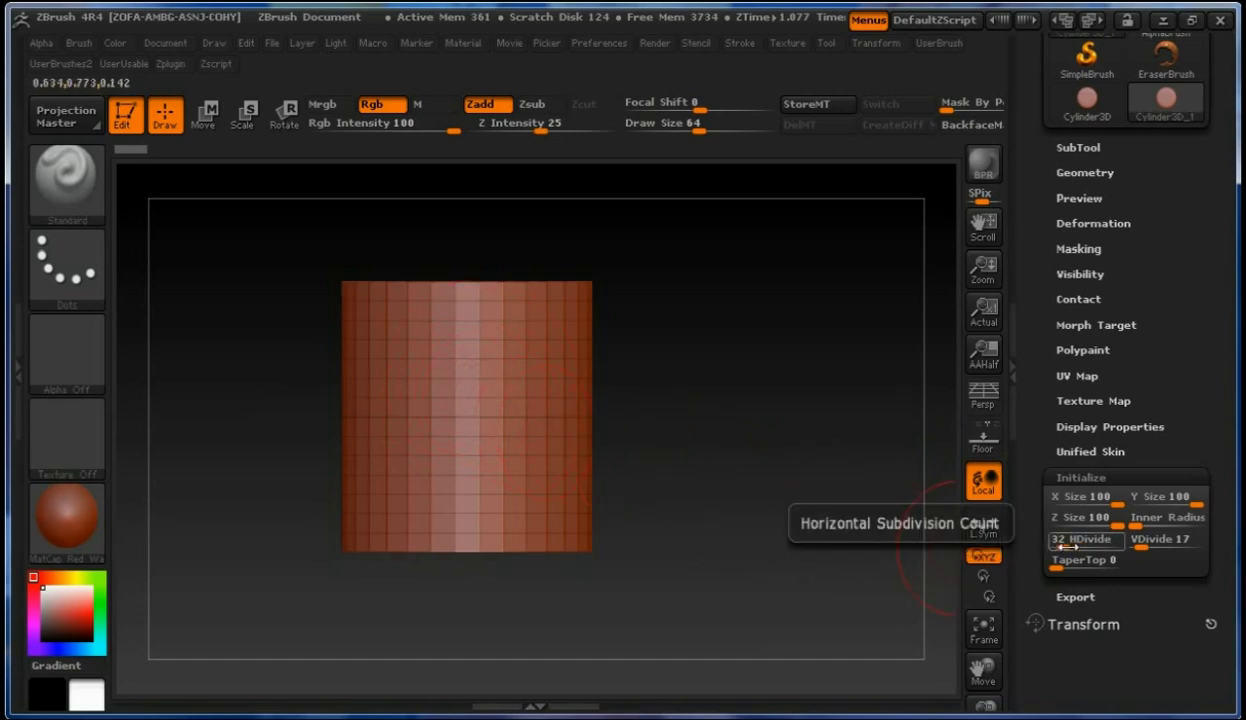
drag(1061, 546, 1070, 547)
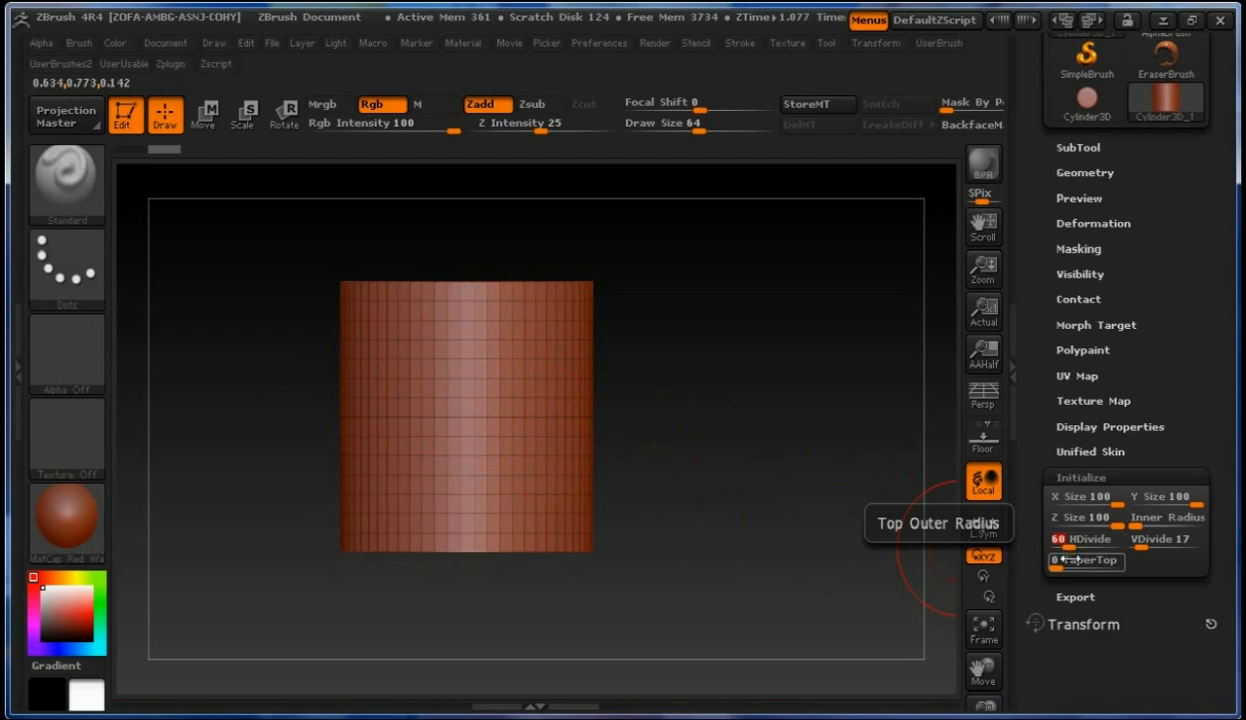
drag(1072, 560, 1058, 560)
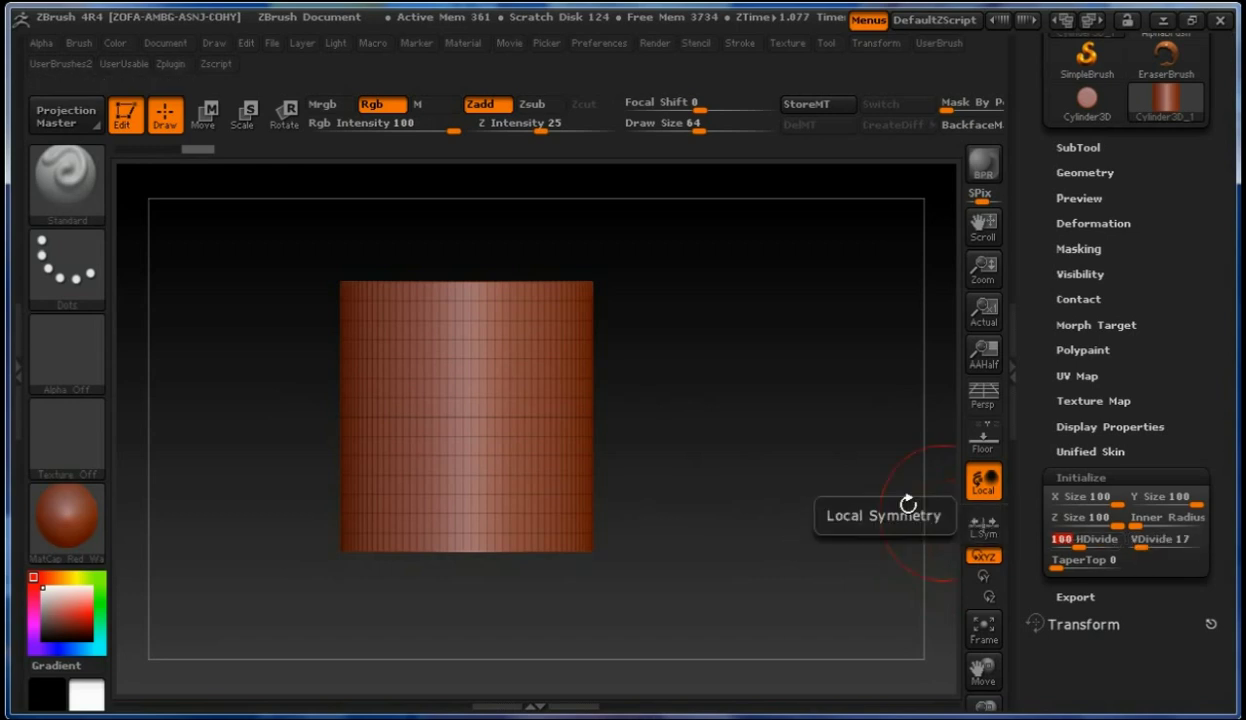
mouse_move(778, 420)
mouse_down()
mouse_move(768, 492)
mouse_move(751, 436)
mouse_up()
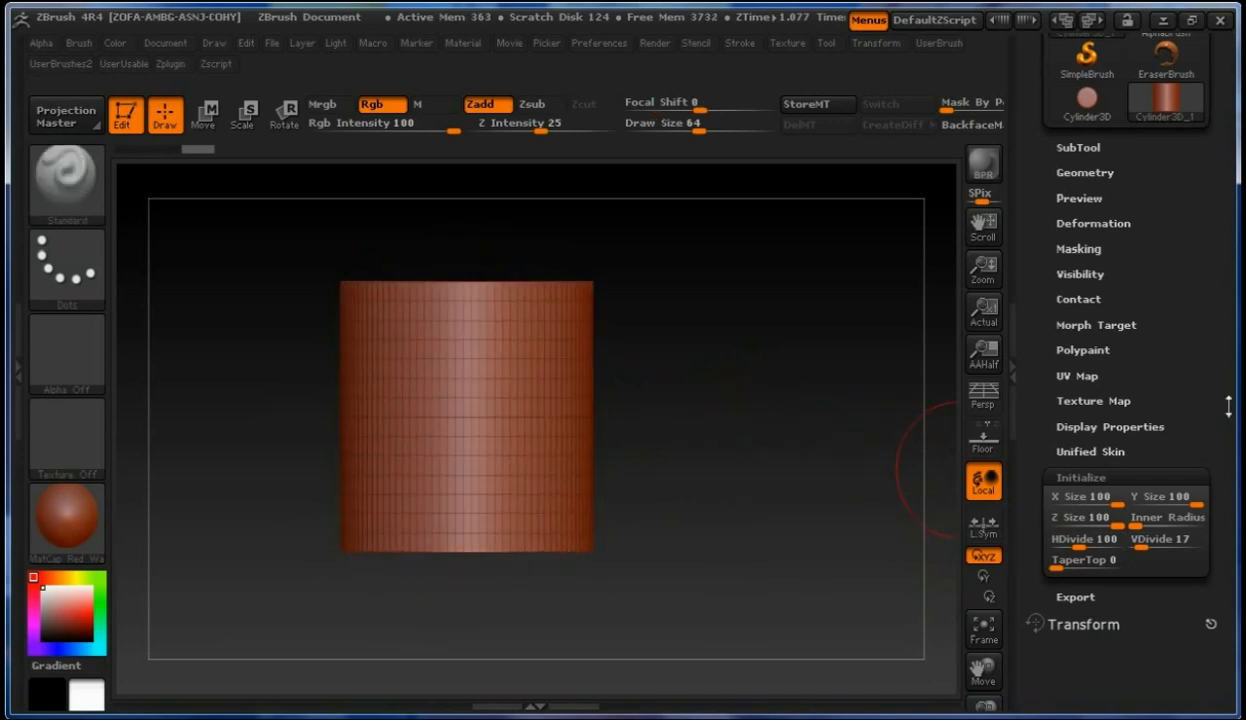
drag(1188, 395, 1201, 545)
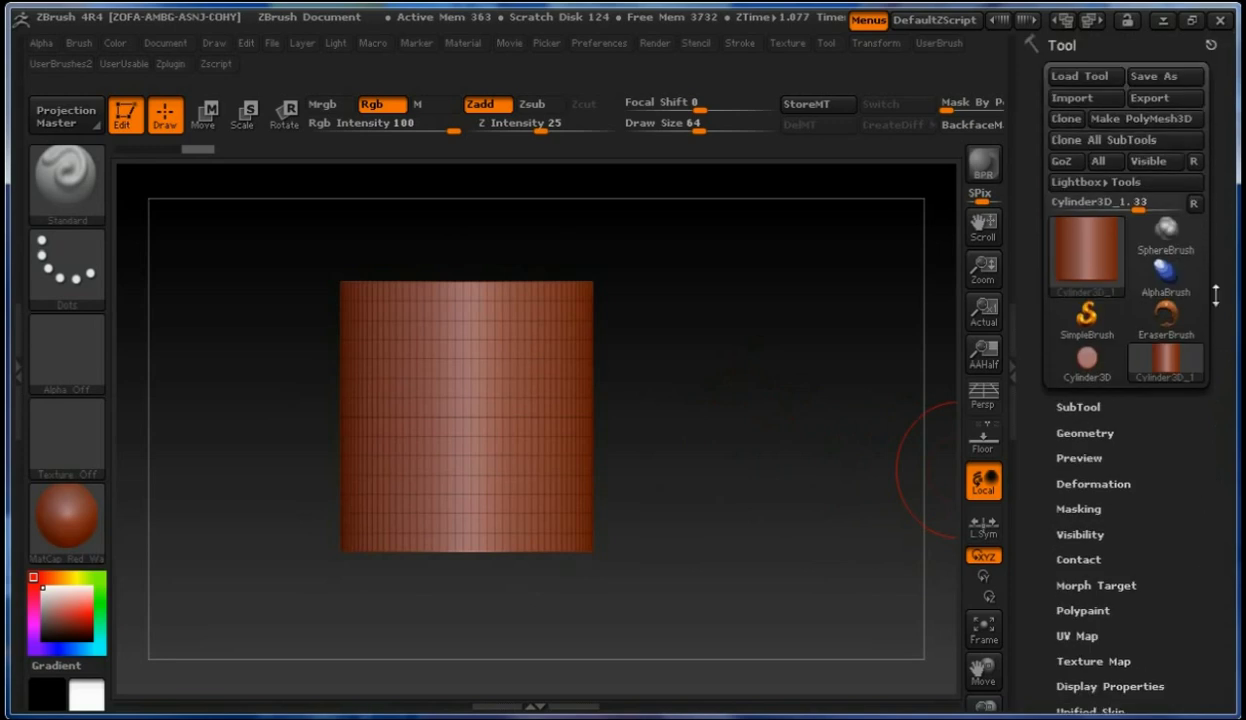
Convert the cylinder to a PolyMesh3D, open the SubTool list, and duplicate it.
click(1190, 119)
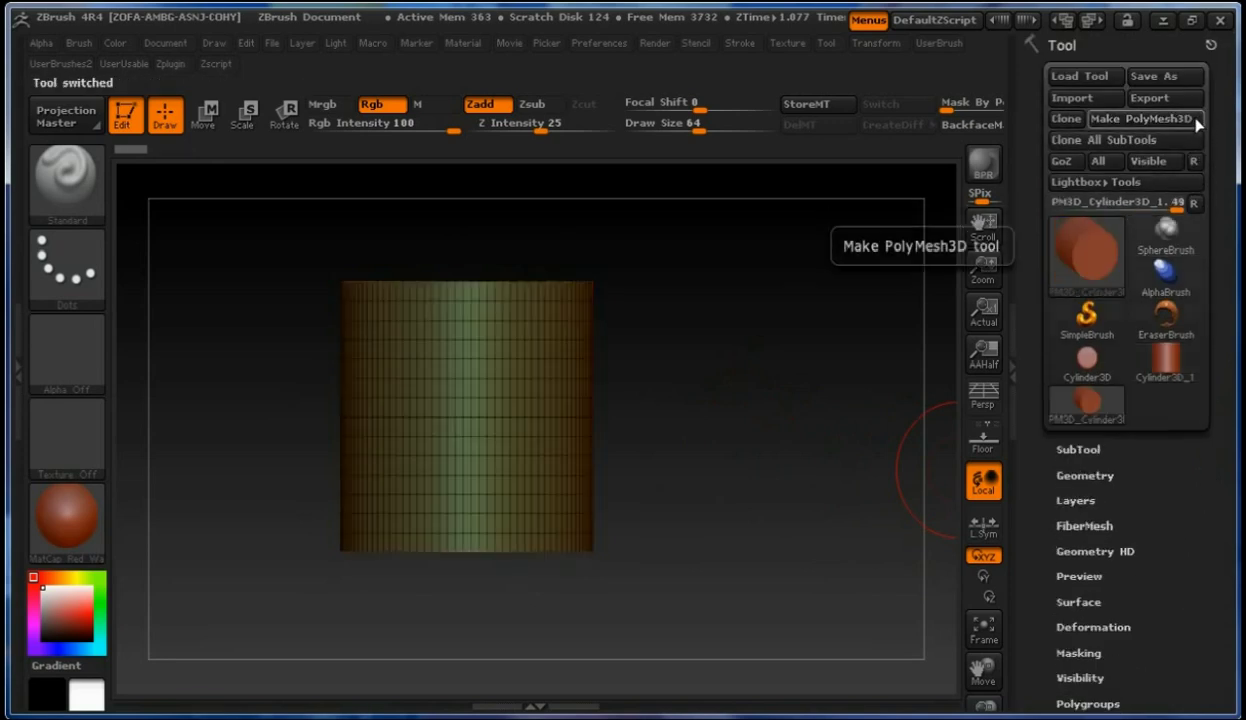
mouse_move(779, 438)
mouse_down()
mouse_move(773, 487)
mouse_move(768, 451)
mouse_up()
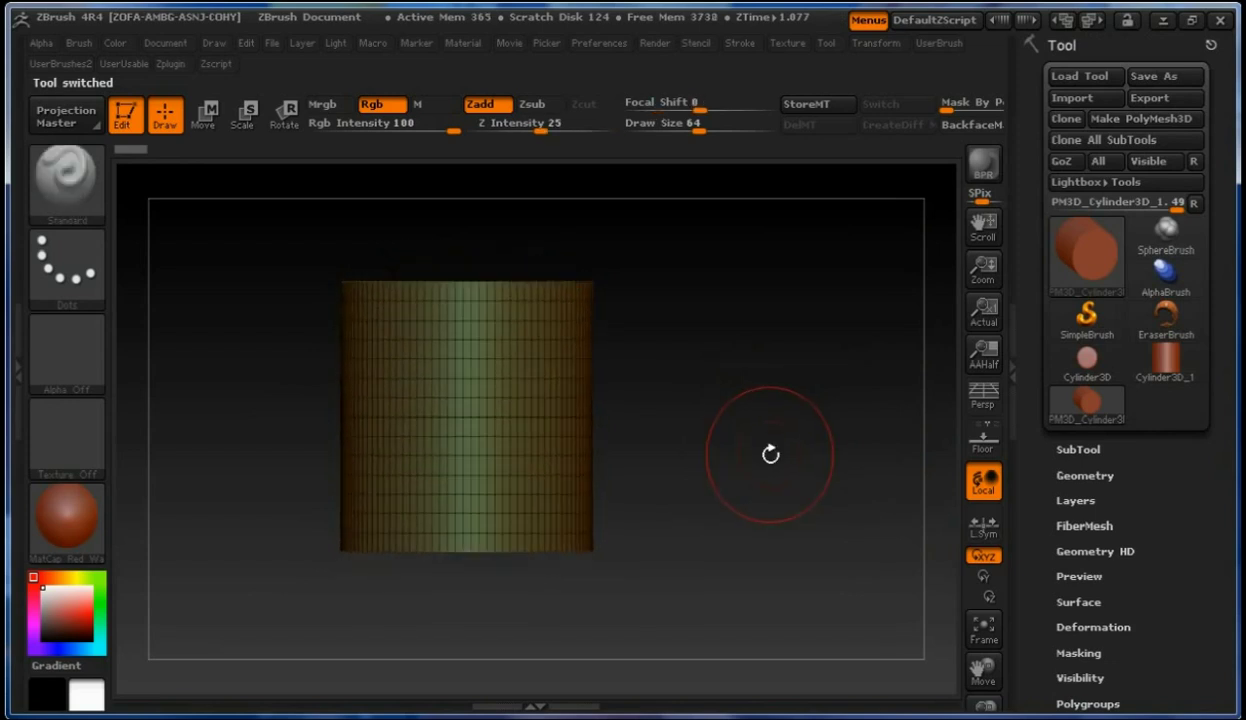
click(1078, 449)
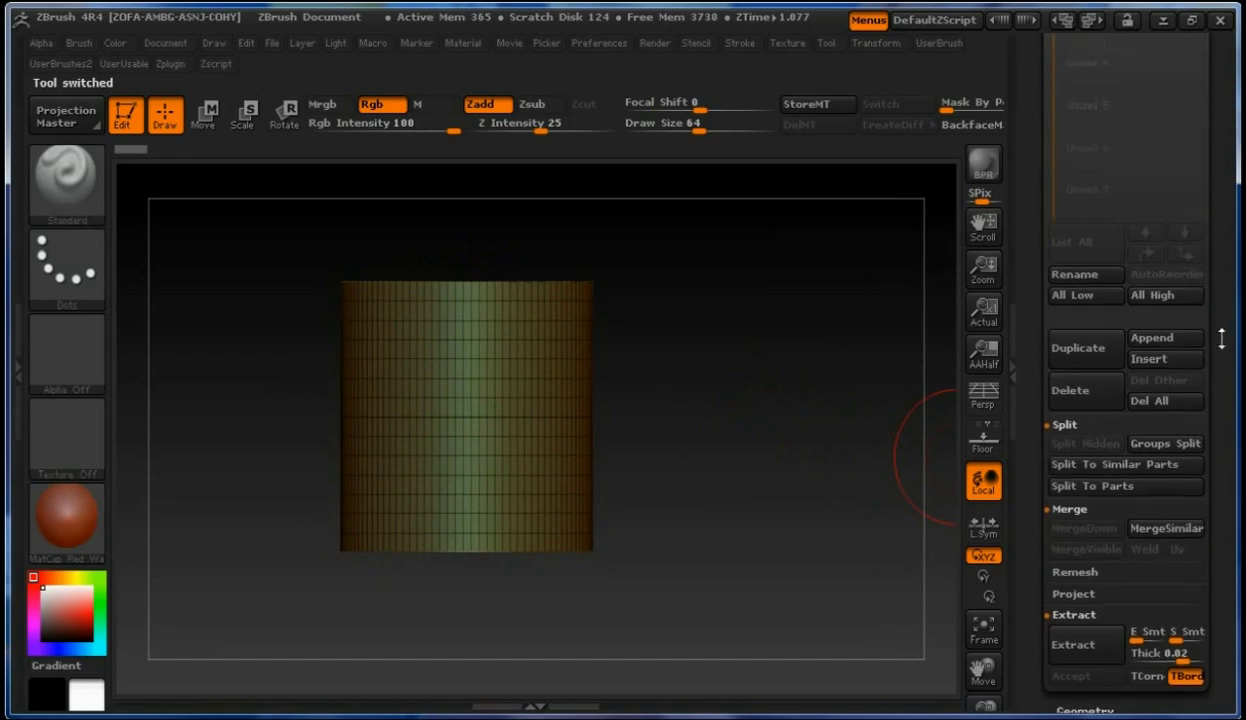
scroll(1221, 338, up, 5)
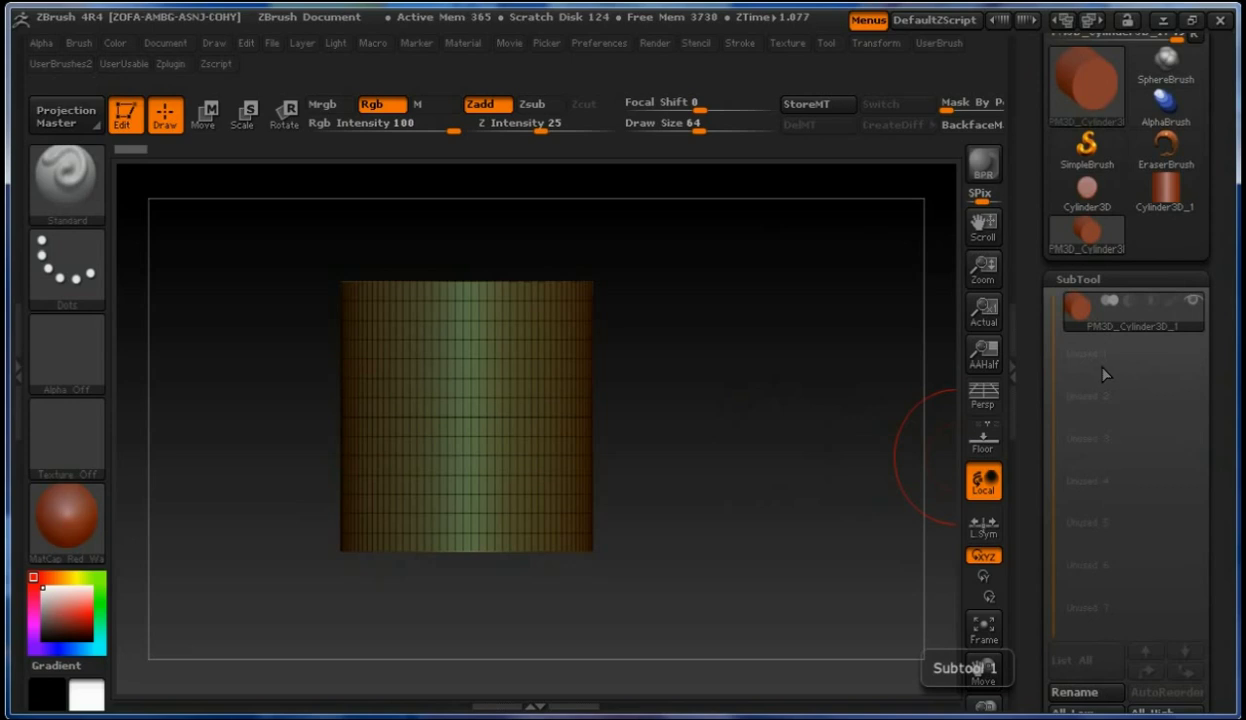
drag(1205, 491, 1205, 396)
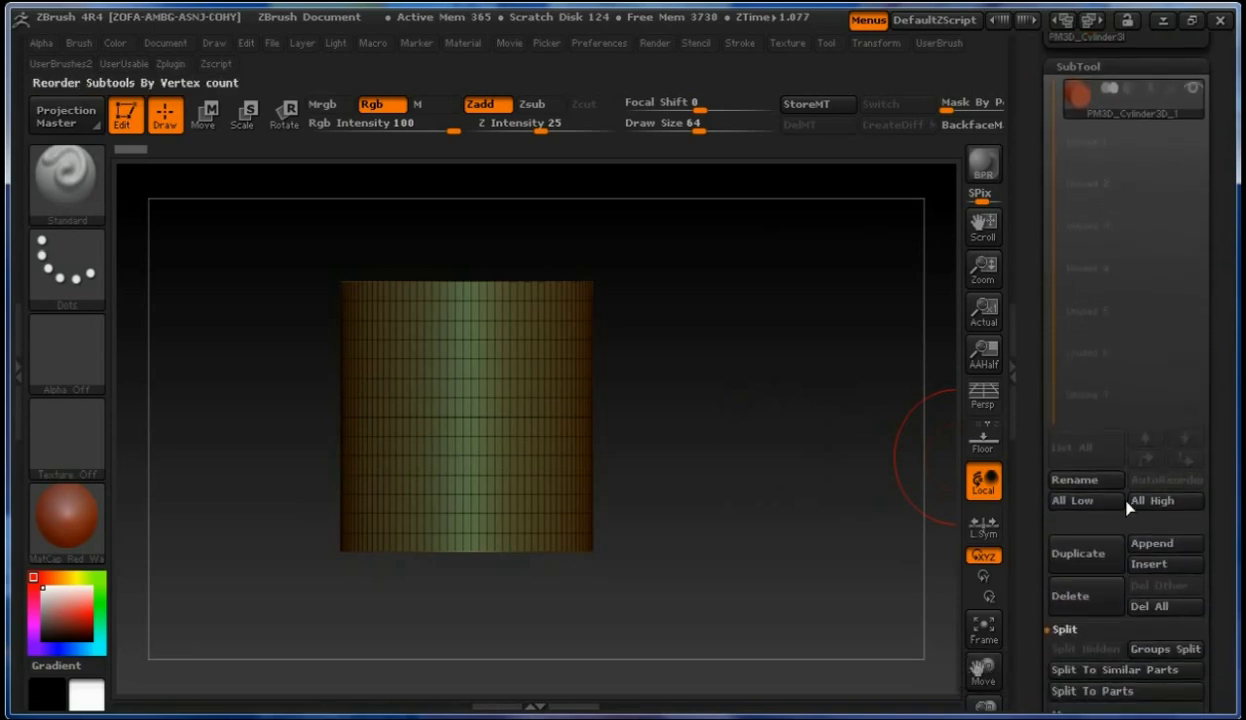
click(1097, 558)
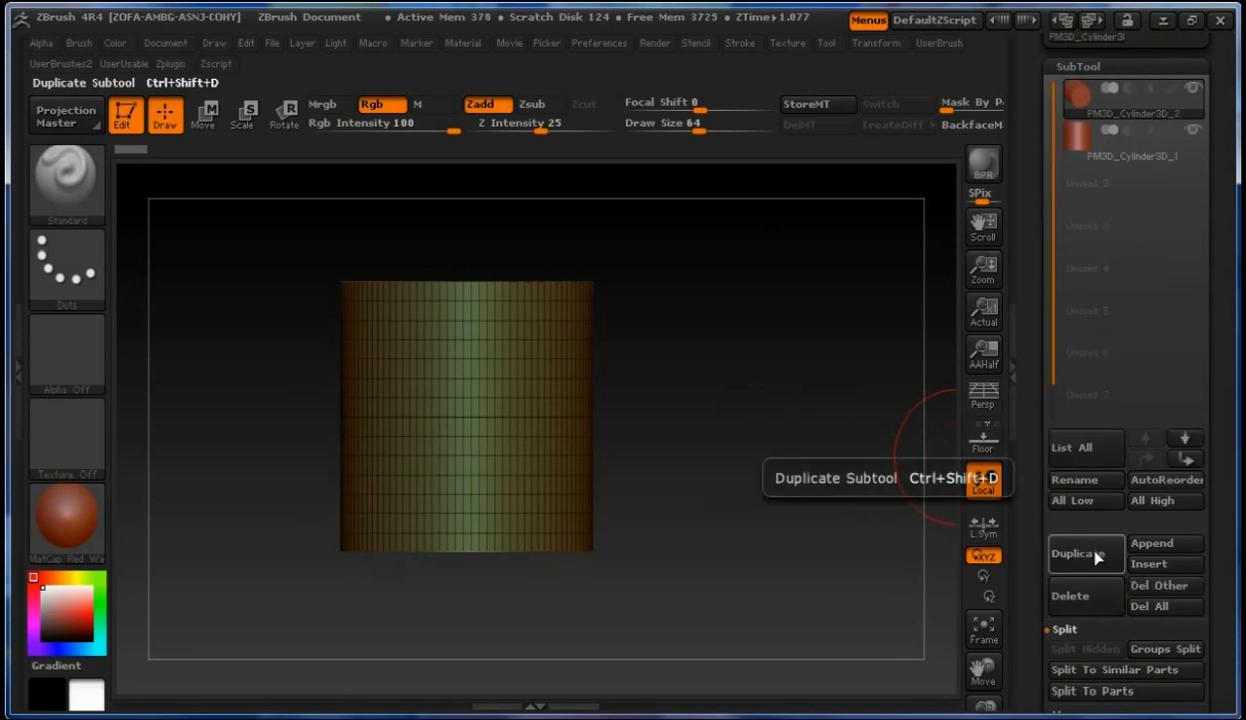
Switch between the original and duplicated cylinder subtools, then activate SelectRect with Ctrl+Shift.
mouse_move(1192, 107)
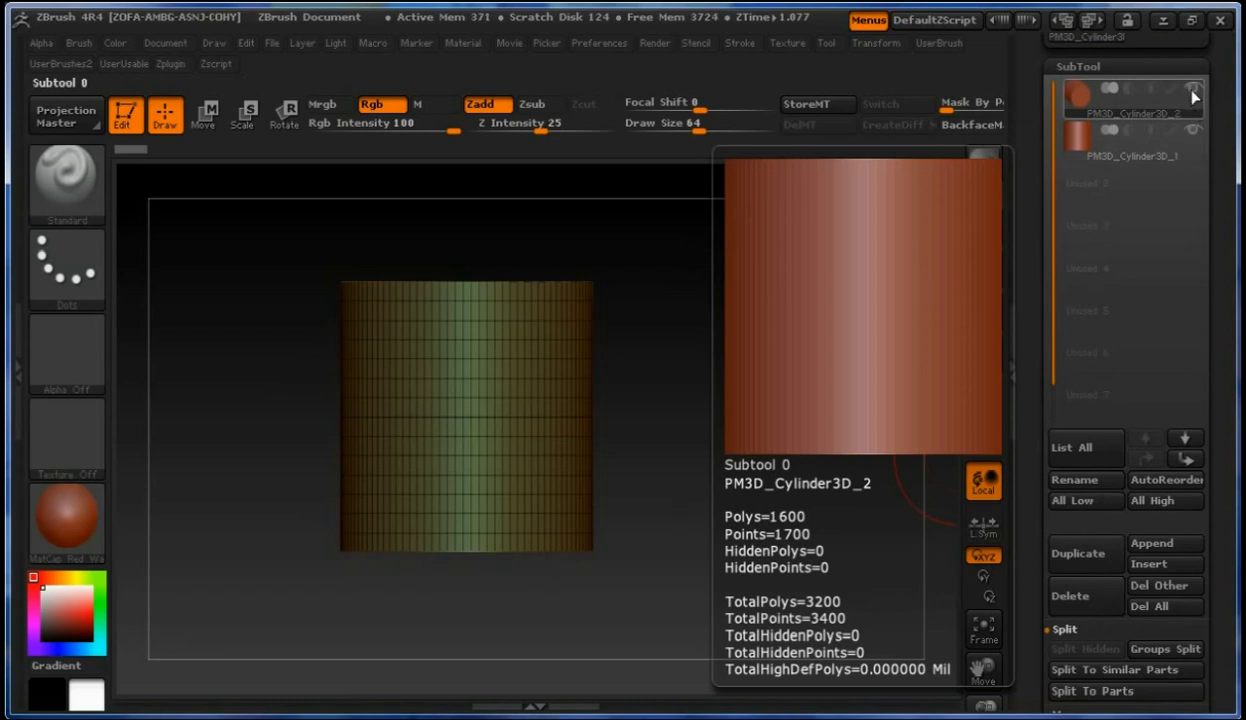
click(1159, 142)
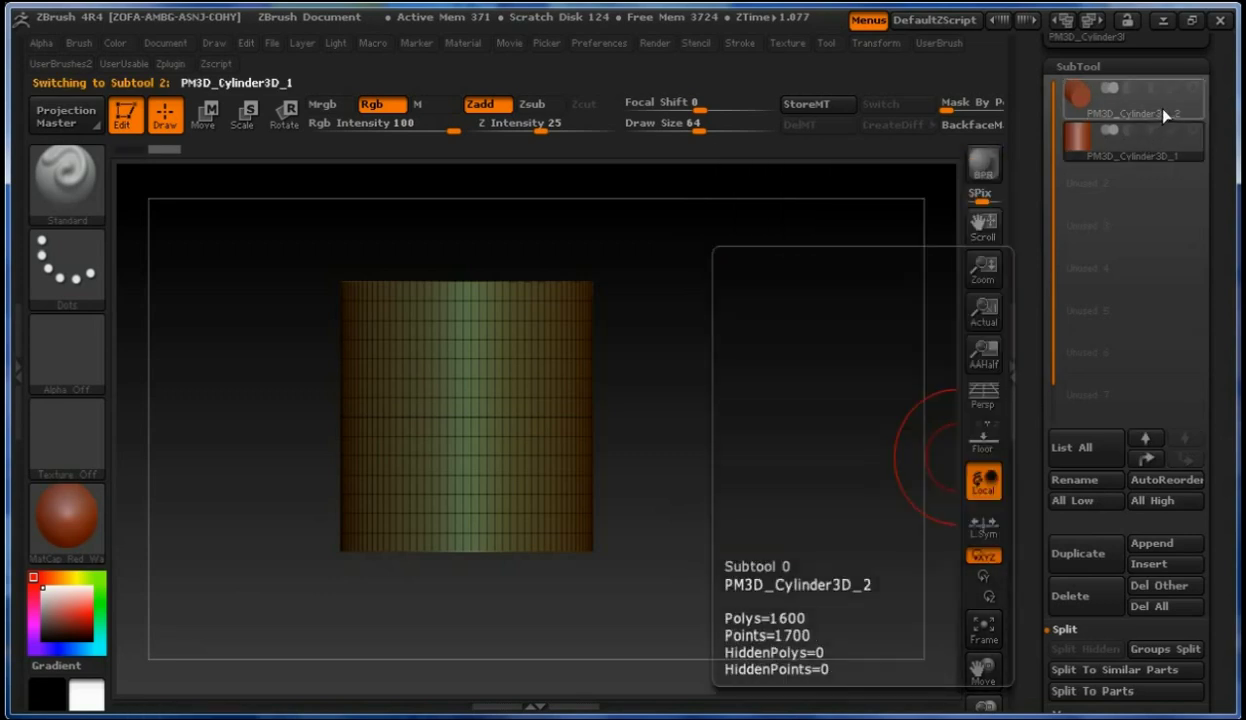
click(1160, 118)
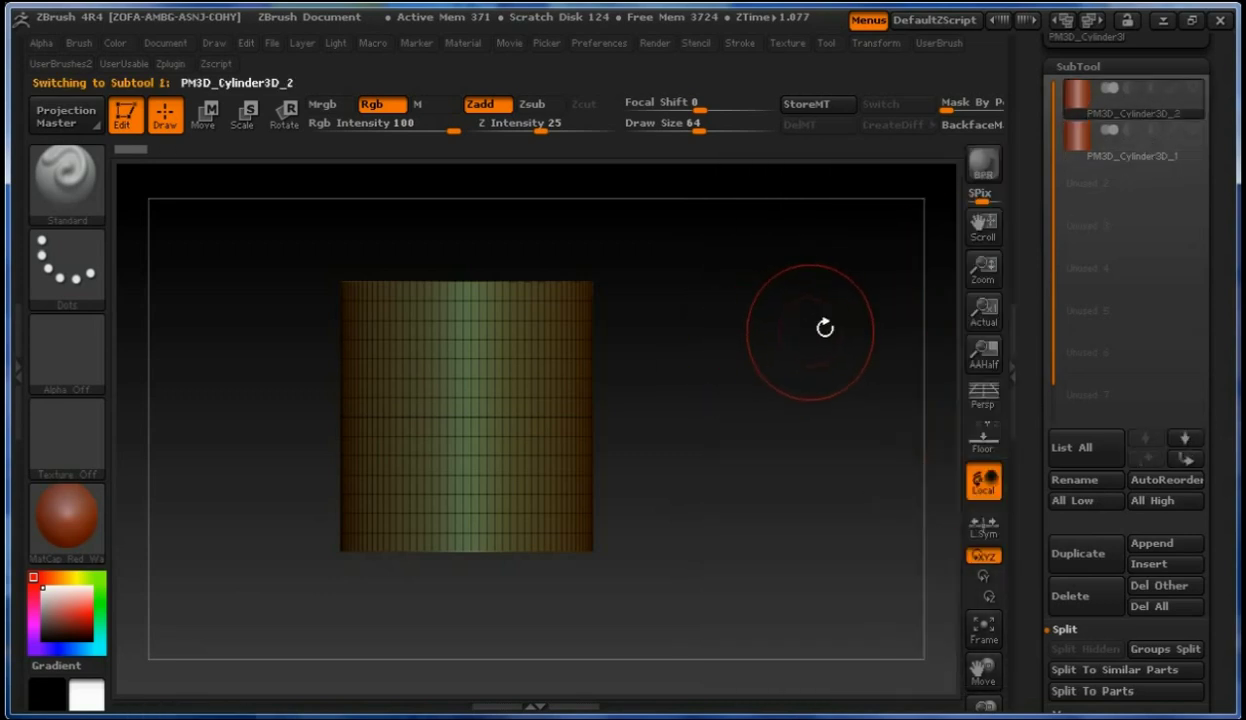
drag(801, 311, 760, 359)
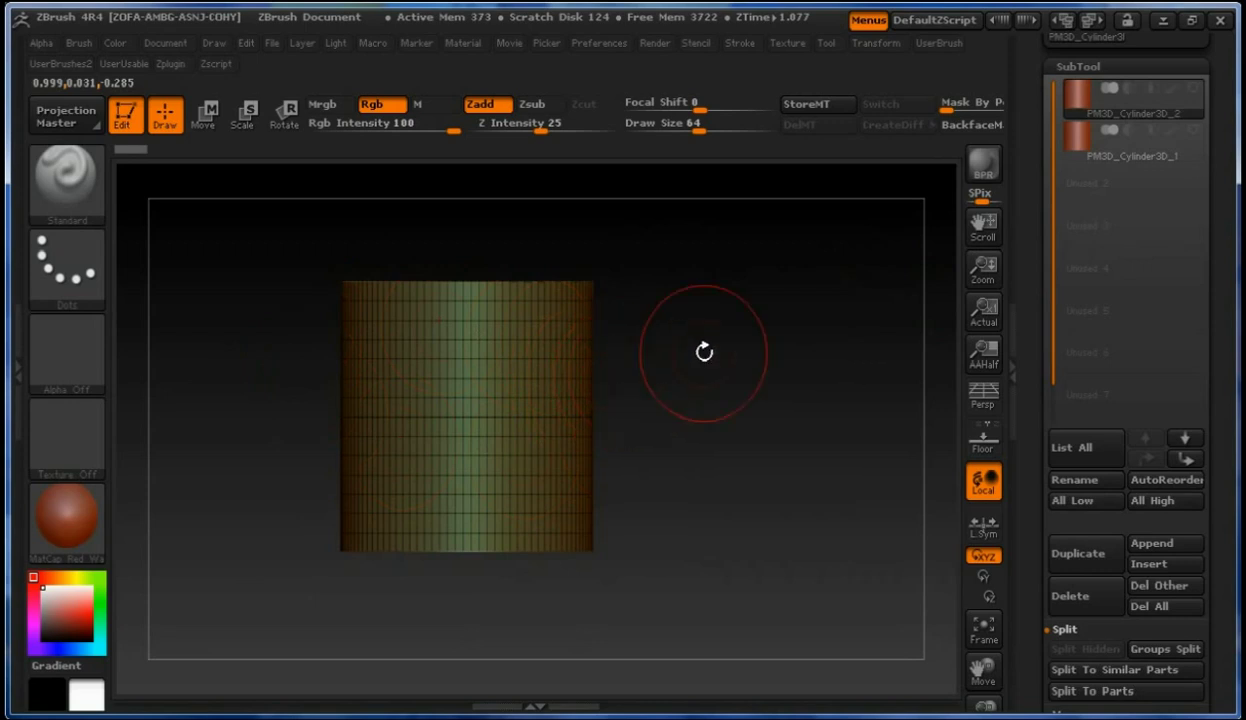
mouse_move(1136, 140)
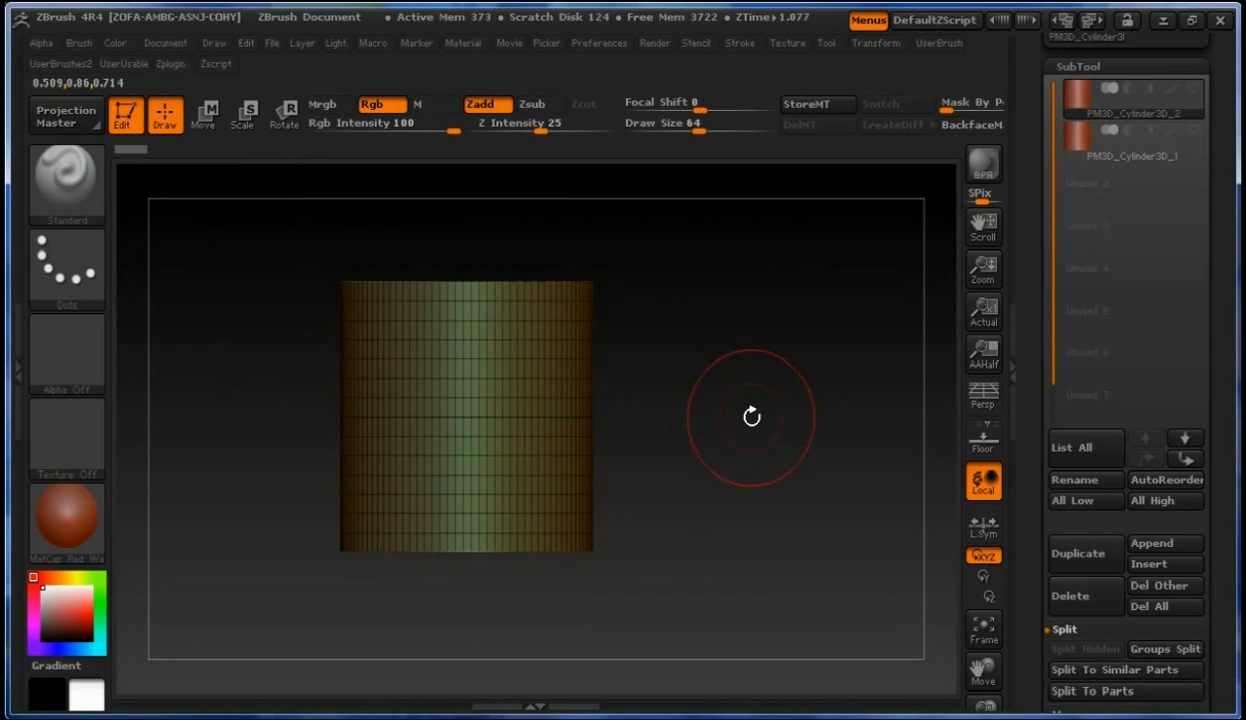
key(ctrl+shift)
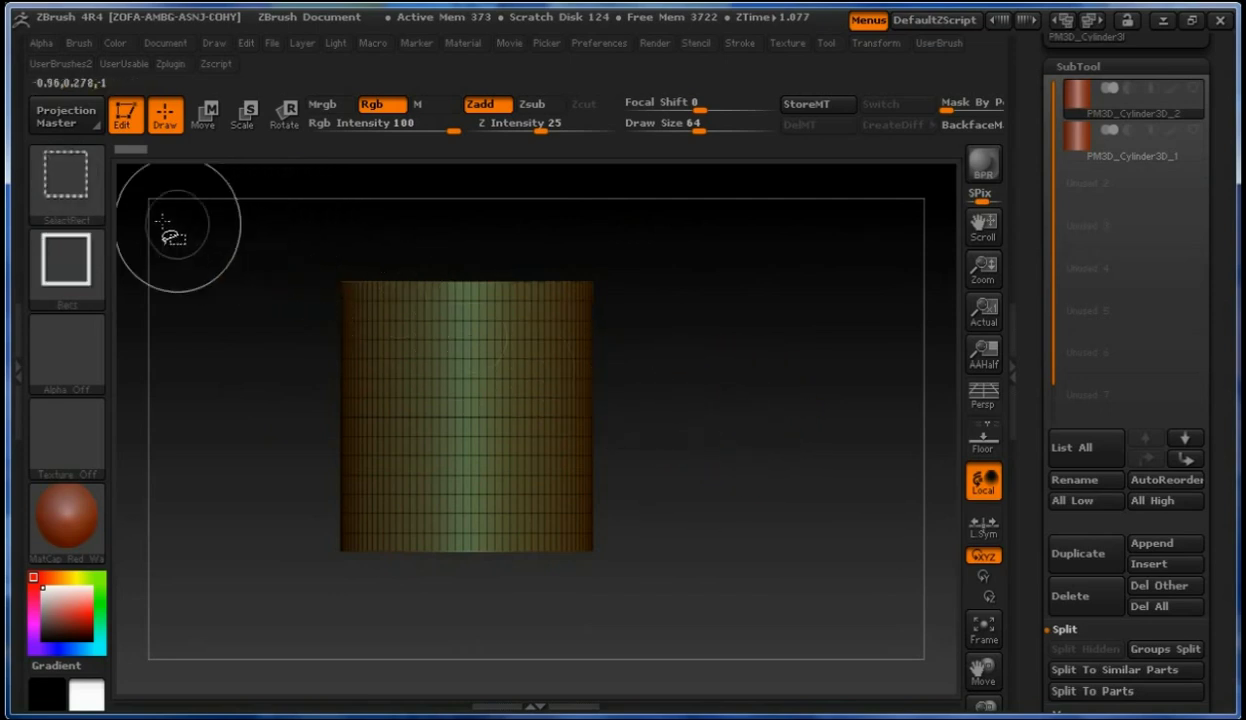
mouse_move(100, 182)
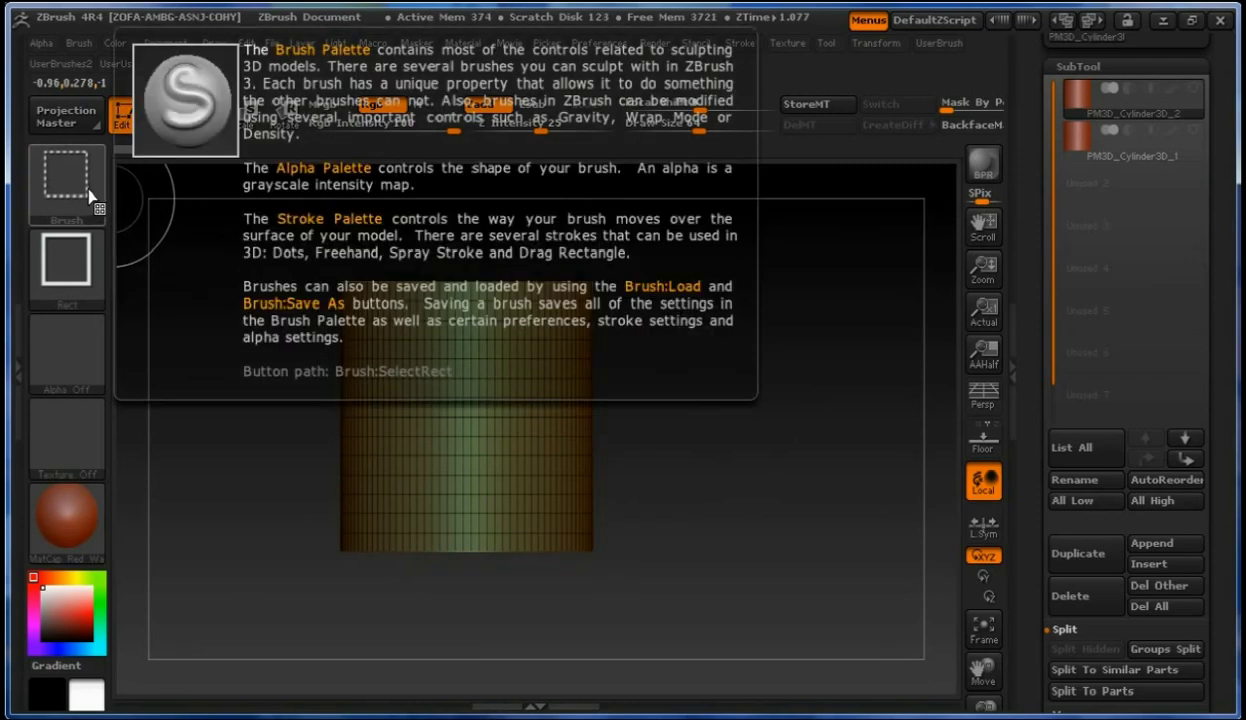
click(86, 188)
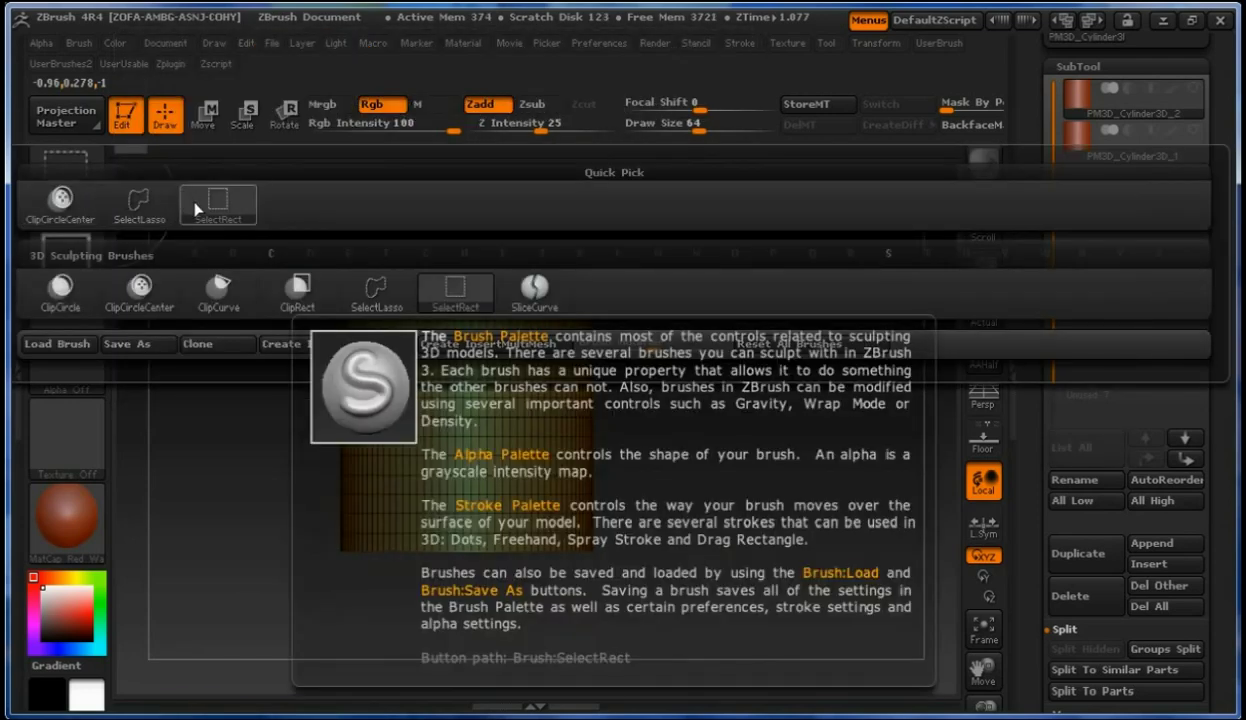
click(218, 290)
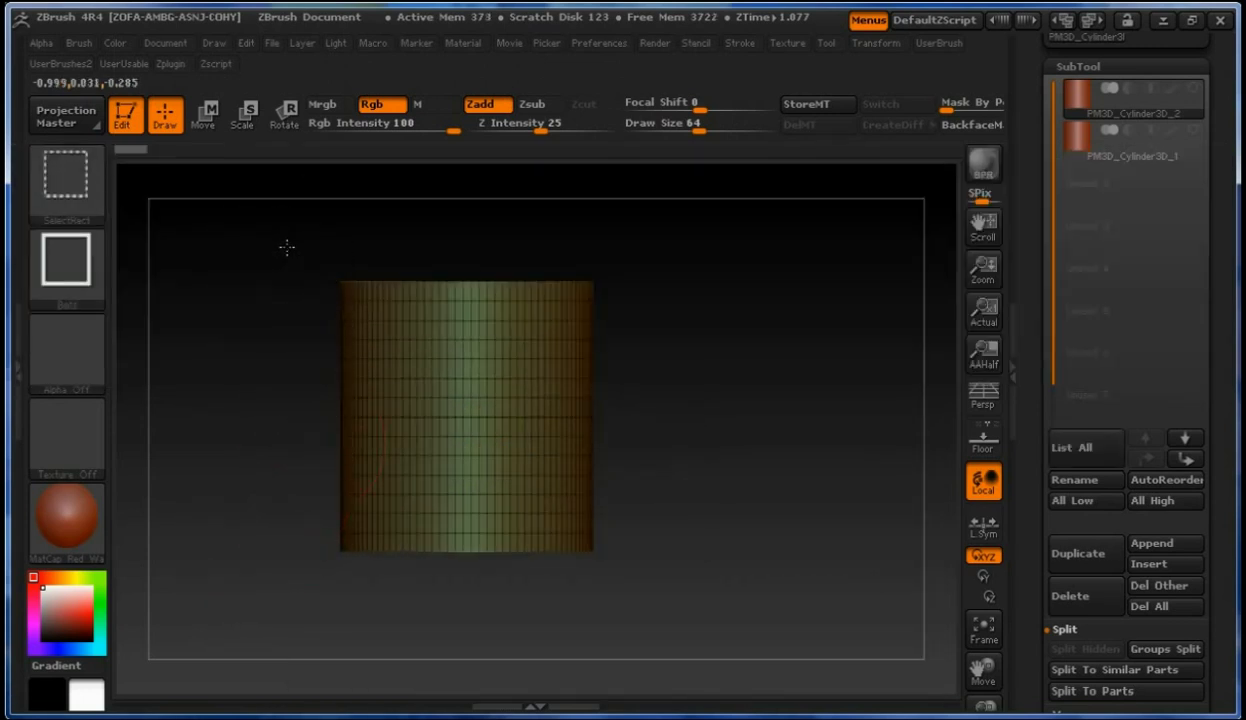
Hide the cylinder's middle band with a SelectRect box, inspect the rims, then unhide.
ctrl+shift+drag(325, 262, 716, 530)
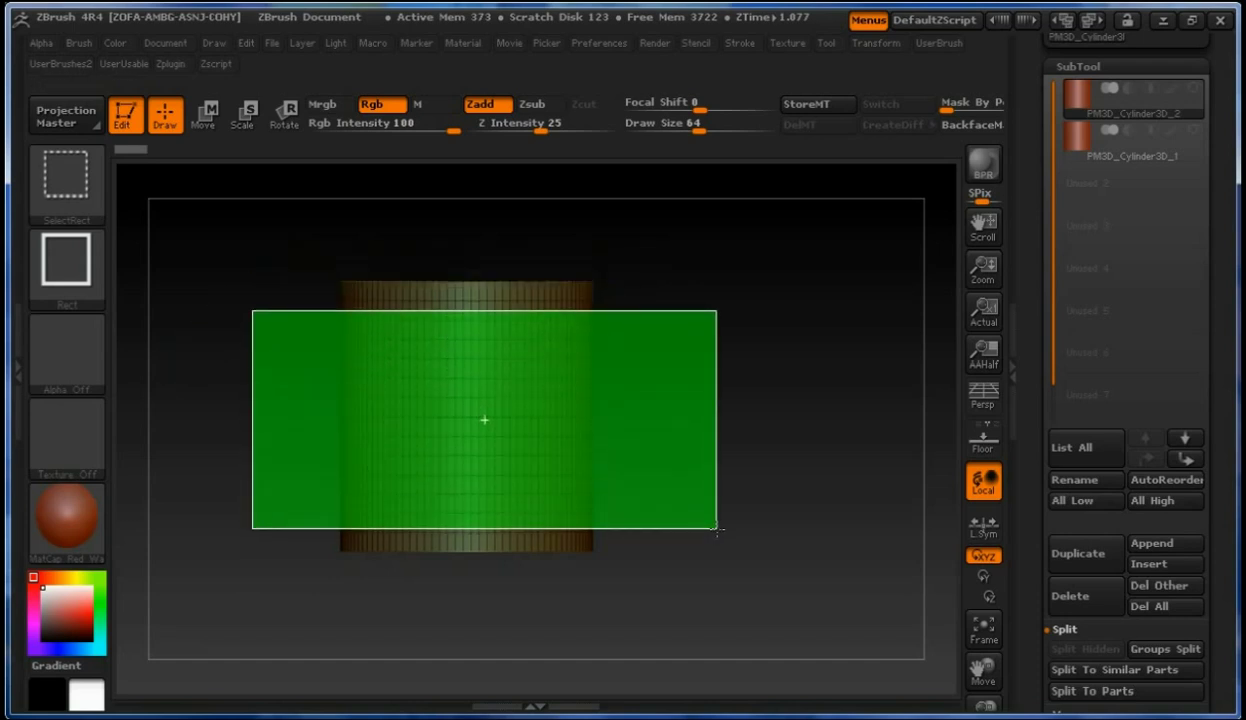
ctrl+alt+shift+drag(716, 530, 716, 530)
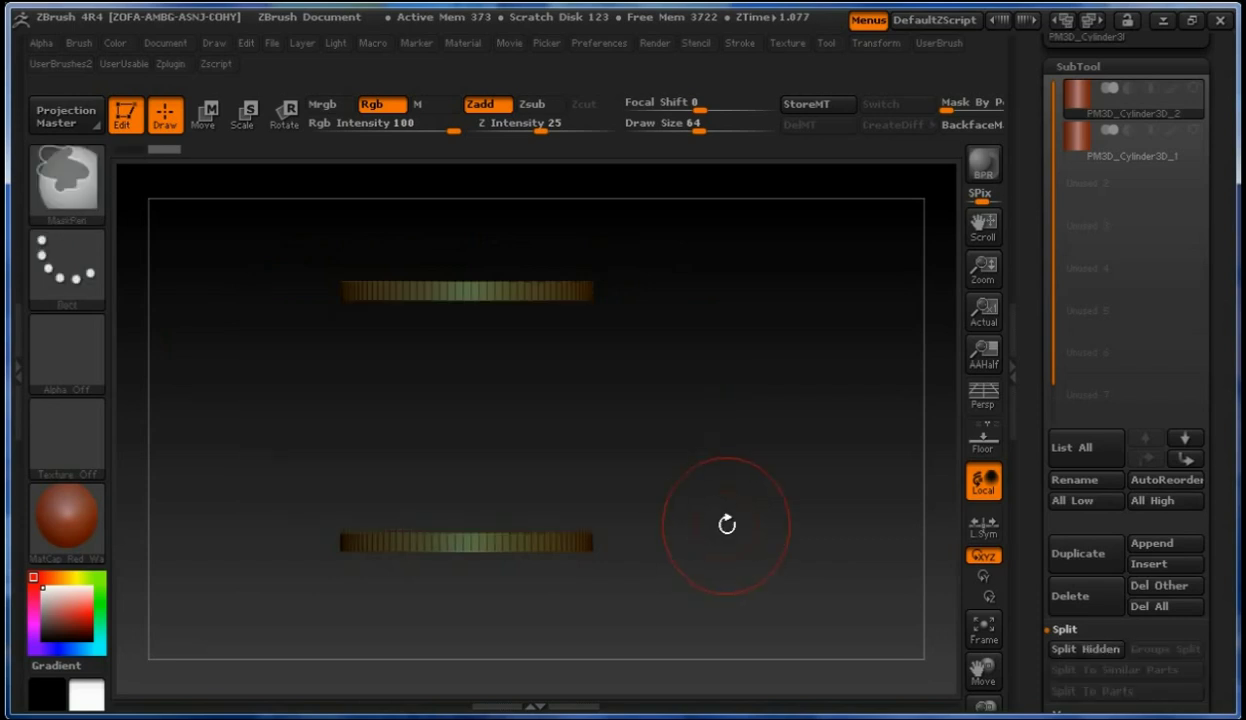
drag(721, 449, 707, 483)
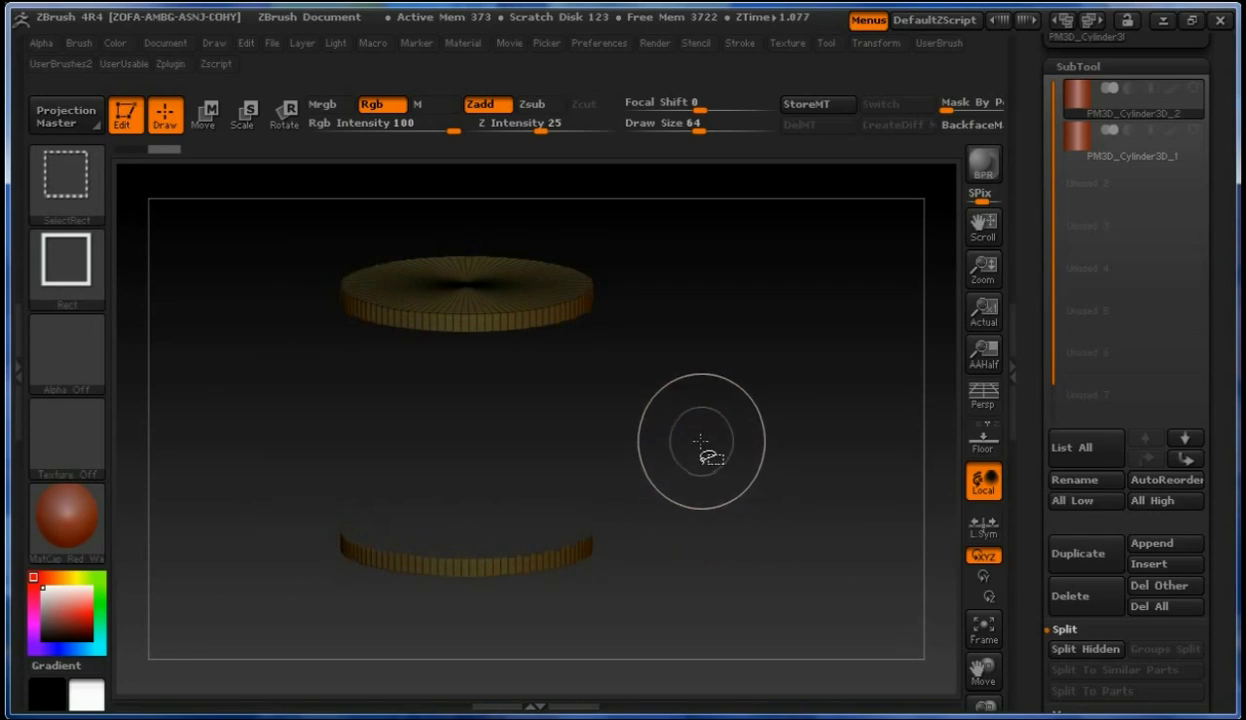
ctrl+shift+click(703, 447)
mouse_move(706, 464)
mouse_down()
mouse_move(706, 425)
mouse_move(687, 398)
mouse_up()
Retry box-selecting around both rings, checking the visible geometry and unhiding between attempts.
mouse_move(301, 302)
ctrl+shift+mouse_down()
mouse_move(619, 453)
mouse_move(701, 518)
ctrl+shift+mouse_up()
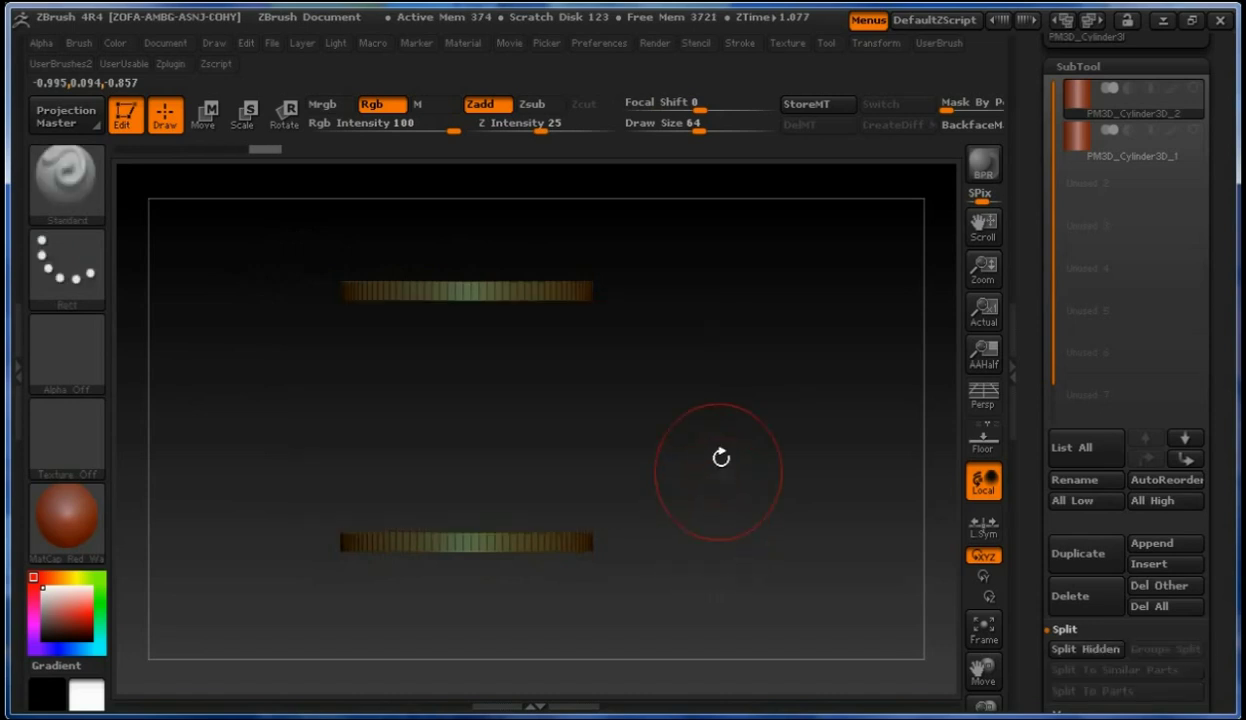
ctrl+shift+click(695, 430)
mouse_move(717, 431)
mouse_down()
mouse_move(717, 506)
mouse_move(706, 325)
mouse_move(706, 452)
mouse_move(707, 423)
mouse_move(715, 437)
mouse_up()
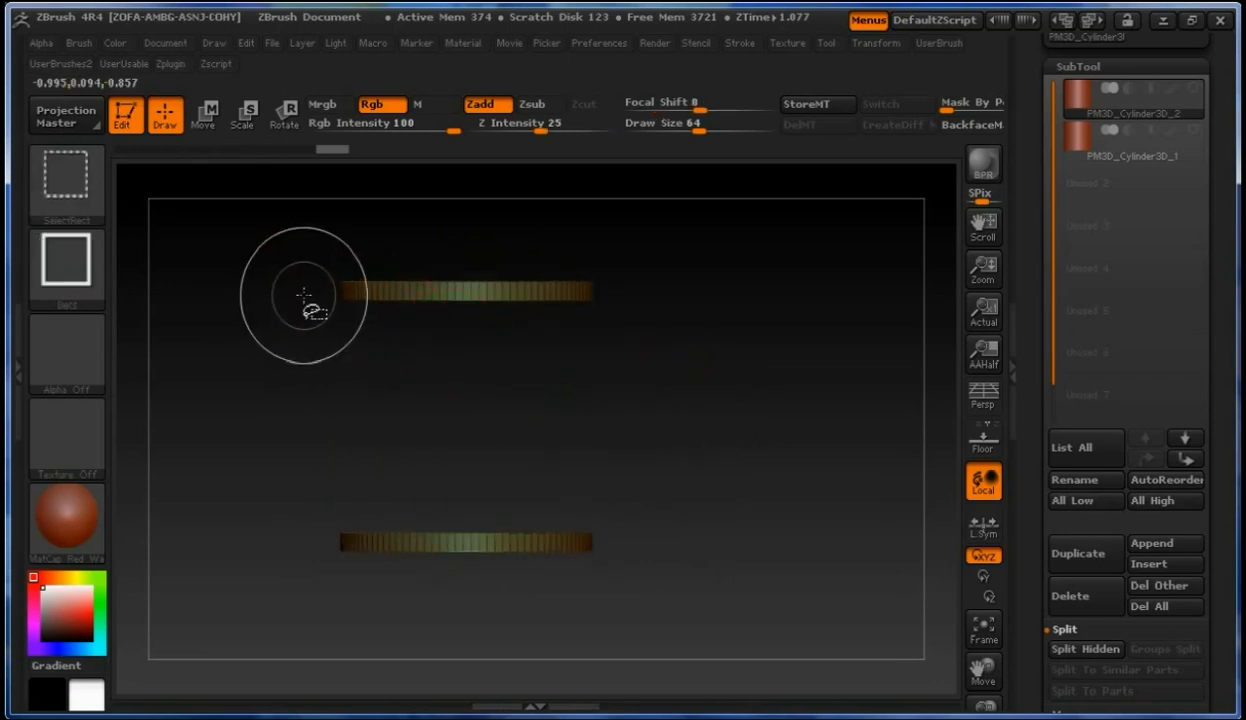
mouse_move(304, 294)
ctrl+shift+mouse_down()
mouse_move(637, 520)
mouse_move(727, 546)
mouse_move(712, 548)
ctrl+shift+mouse_up()
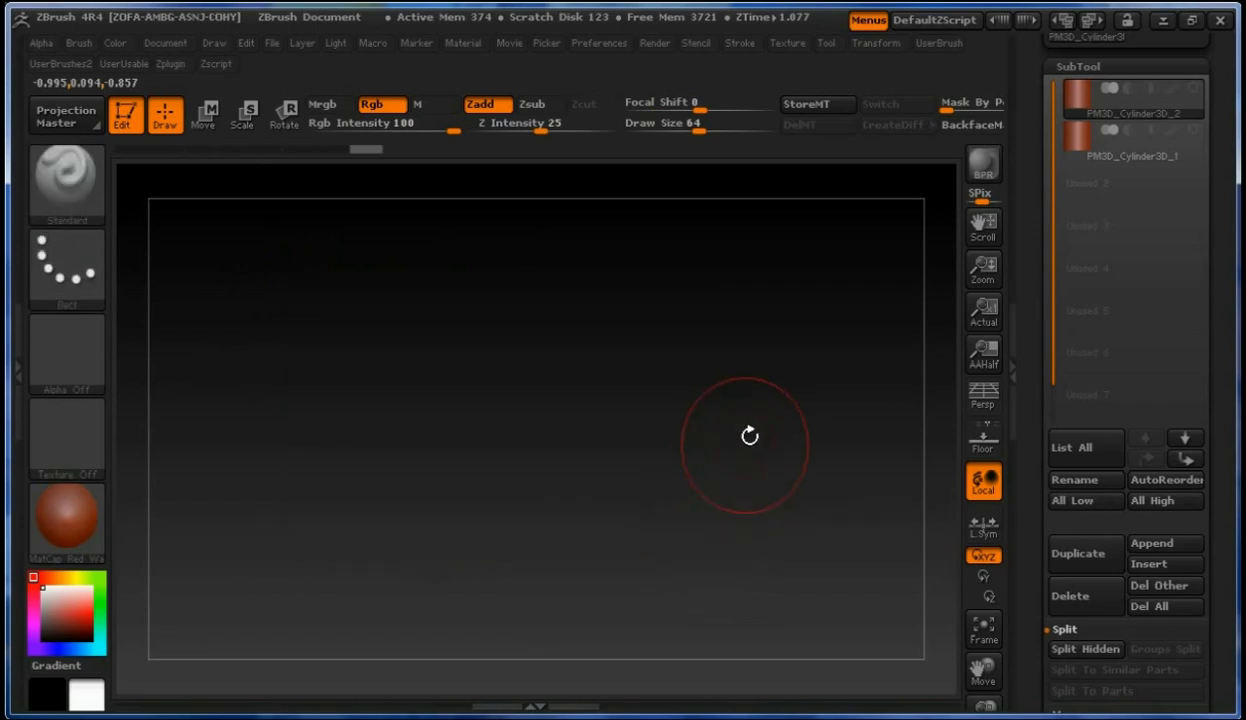
mouse_move(762, 444)
mouse_down()
mouse_move(740, 325)
mouse_move(754, 495)
mouse_move(762, 463)
mouse_up()
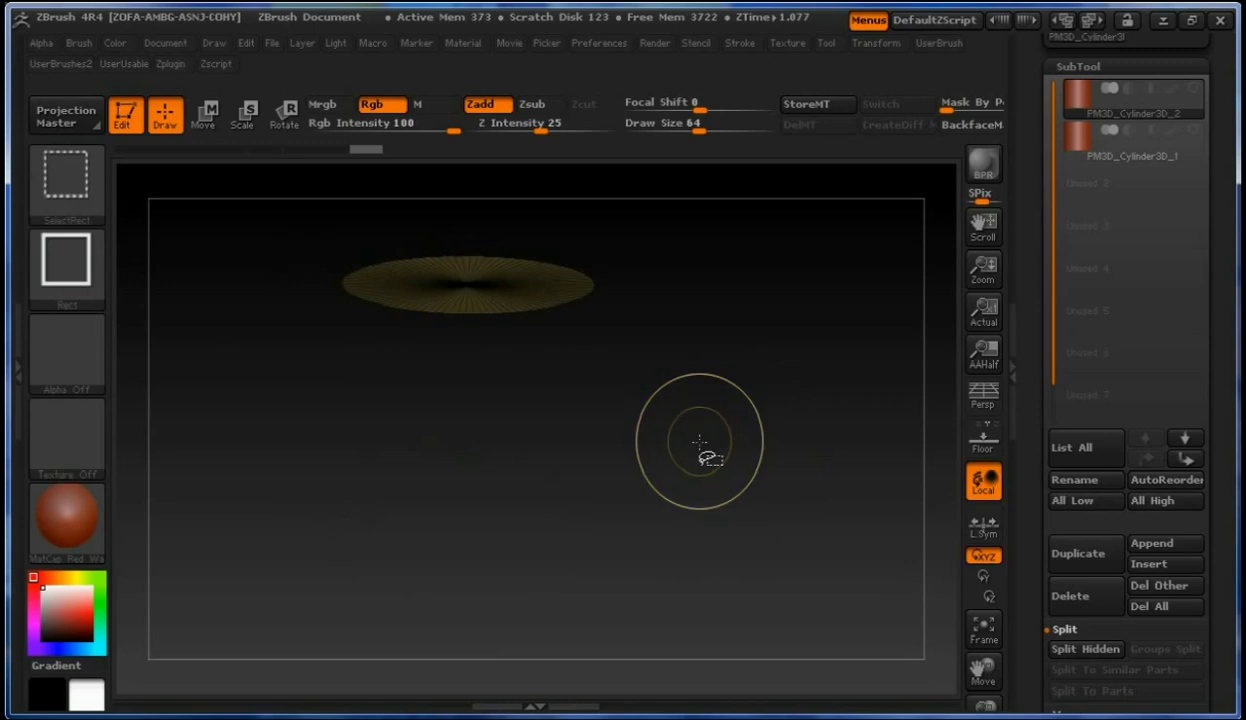
ctrl+shift+click(728, 457)
Remove the hidden end caps with Geometry > Delete Hidden and dismiss the pop-up note.
mouse_move(731, 458)
mouse_down()
mouse_move(726, 478)
mouse_move(704, 353)
mouse_move(696, 453)
mouse_up()
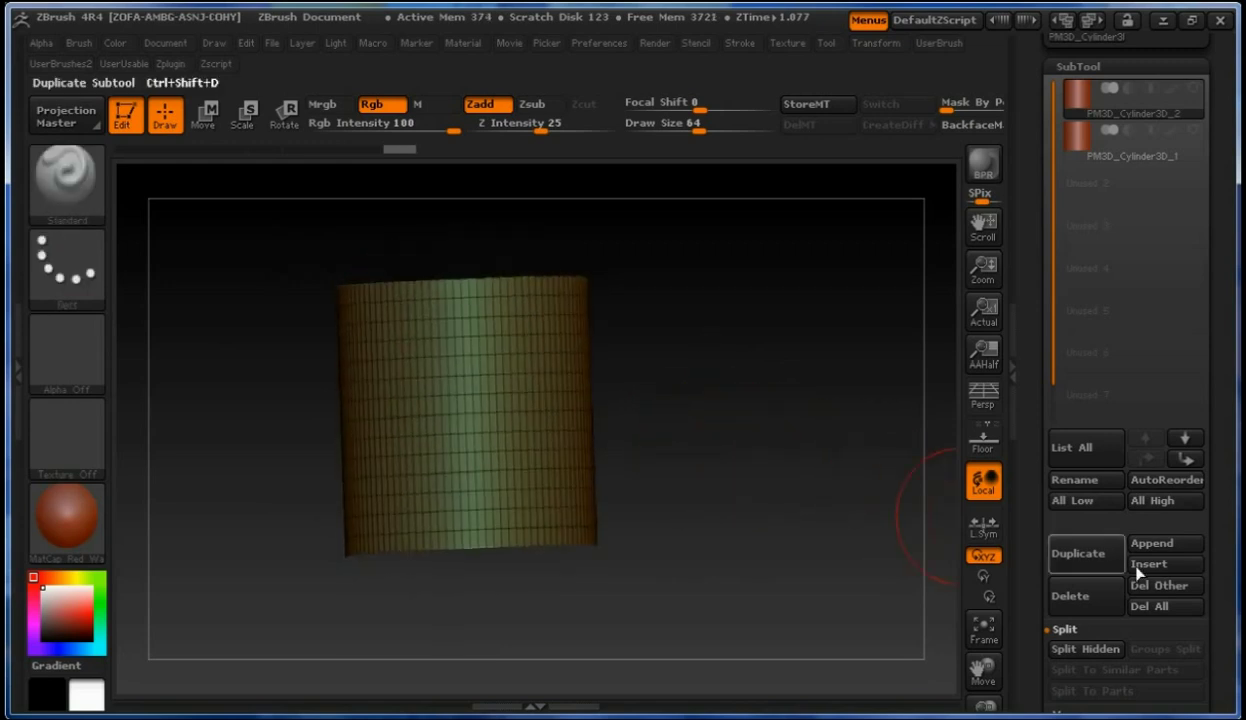
scroll(1177, 498, down, 5)
scroll(1220, 400, down, 4)
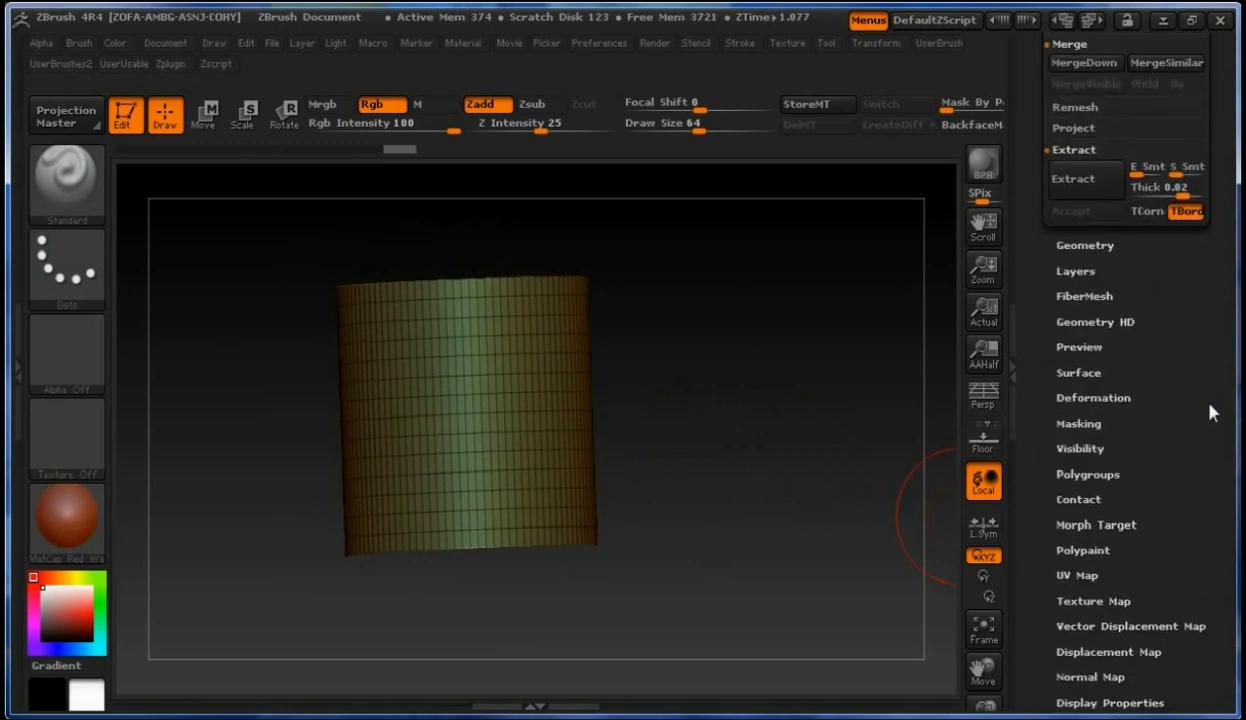
click(1073, 247)
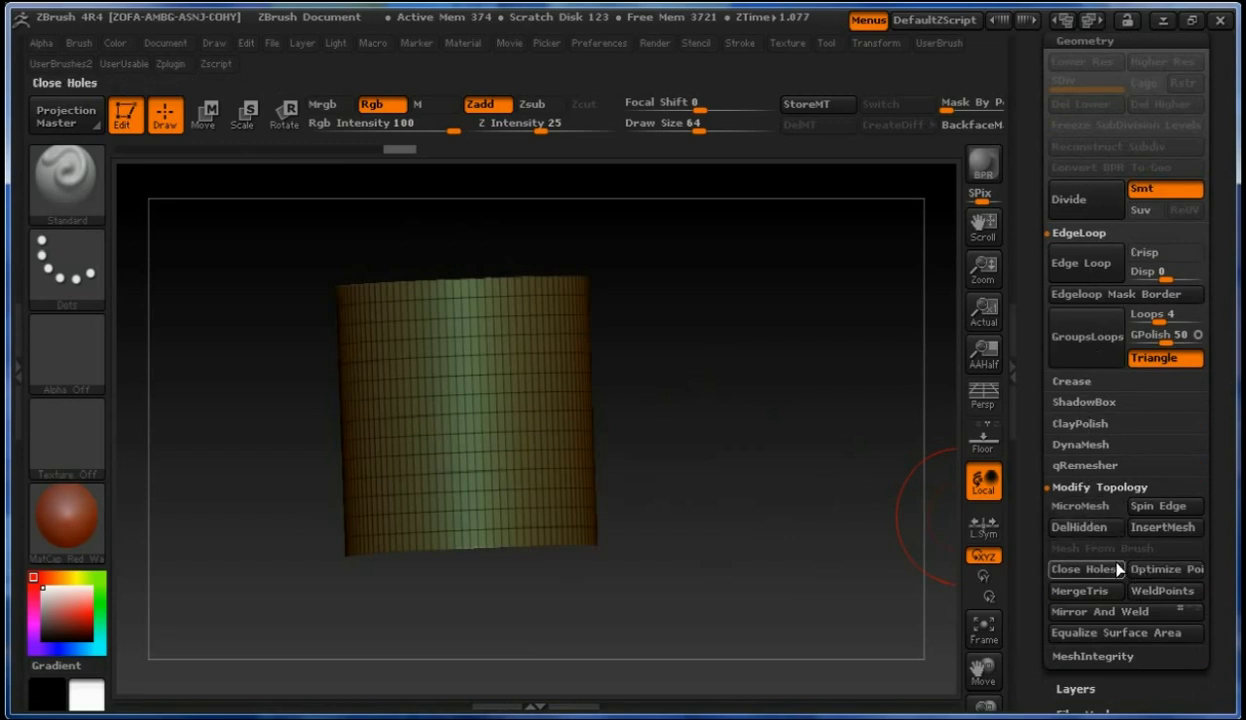
click(1085, 527)
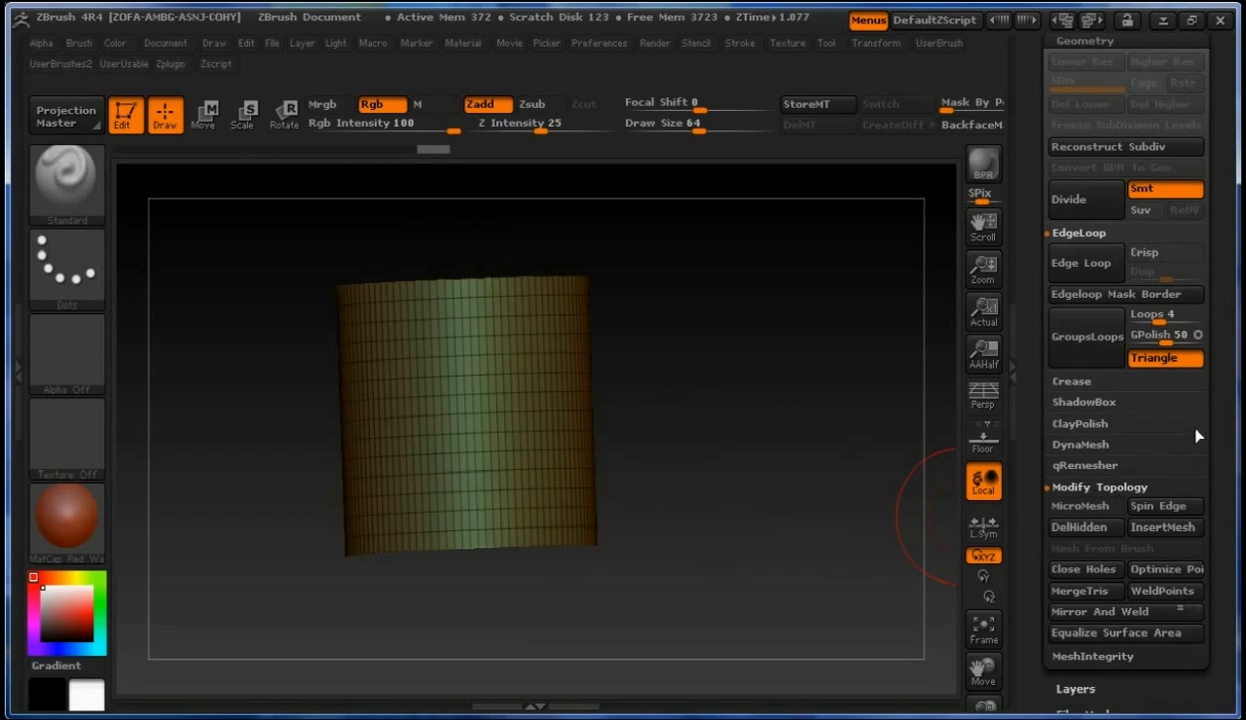
scroll(1215, 380, up, 2)
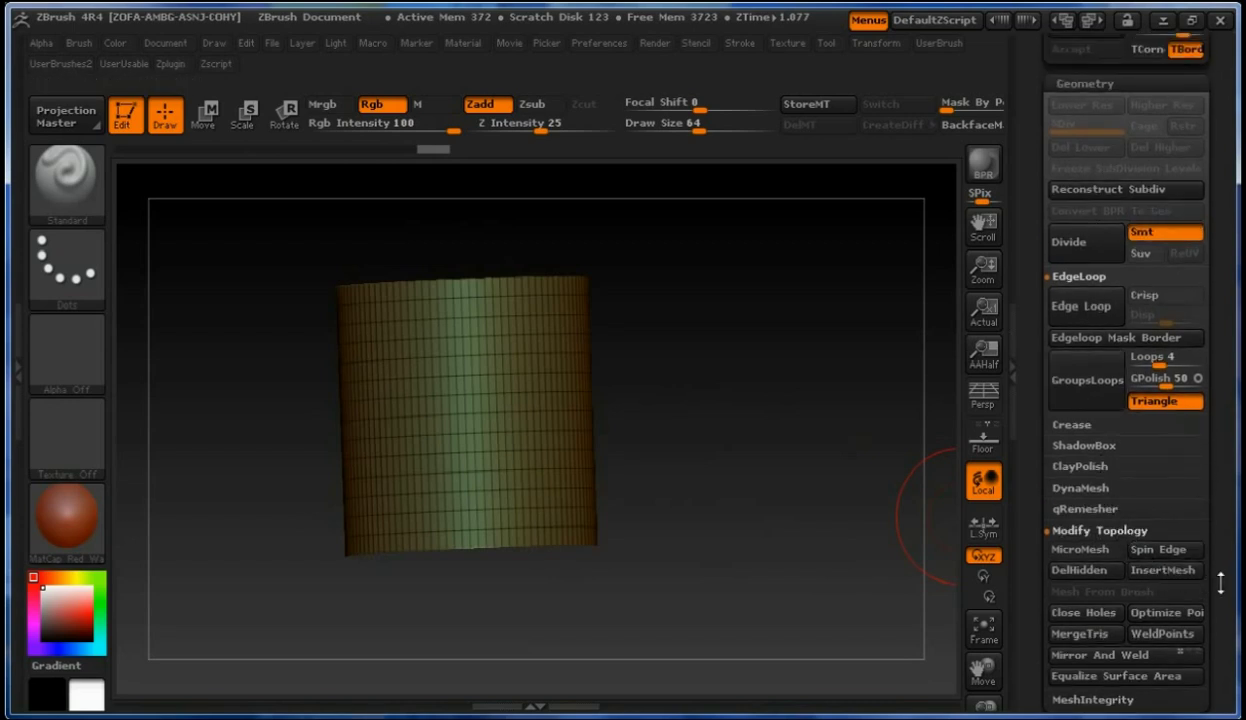
click(1085, 570)
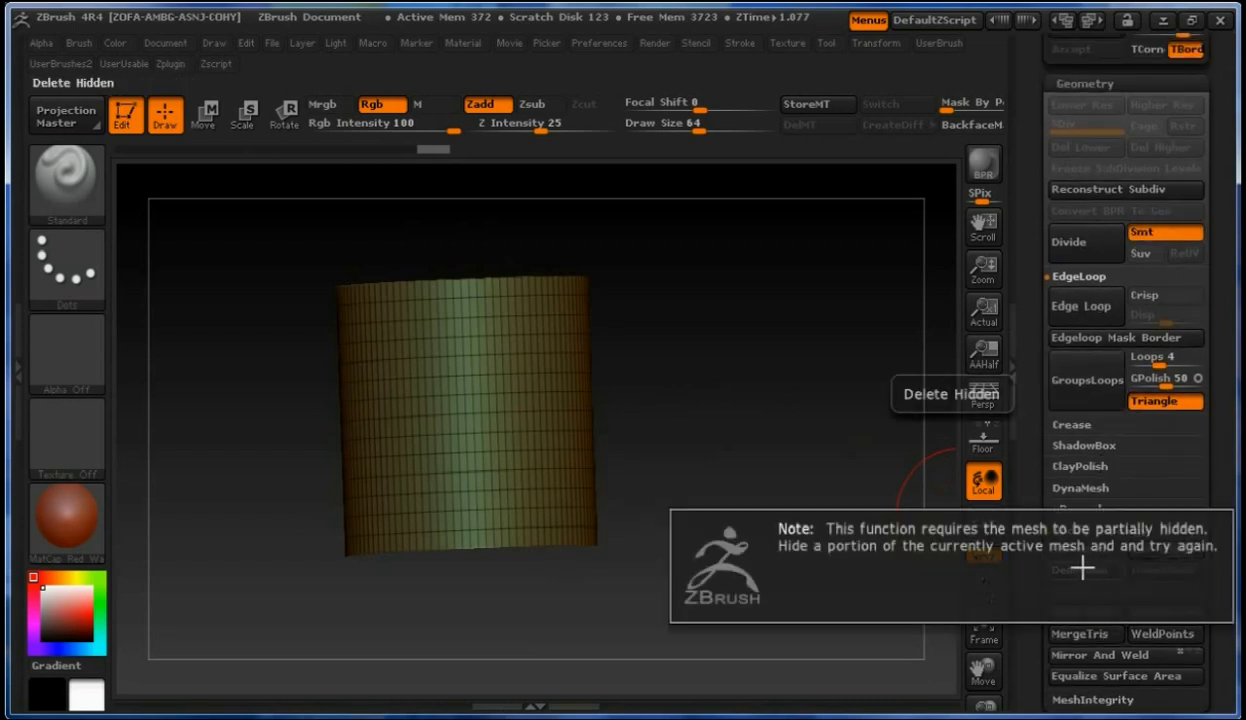
click(800, 438)
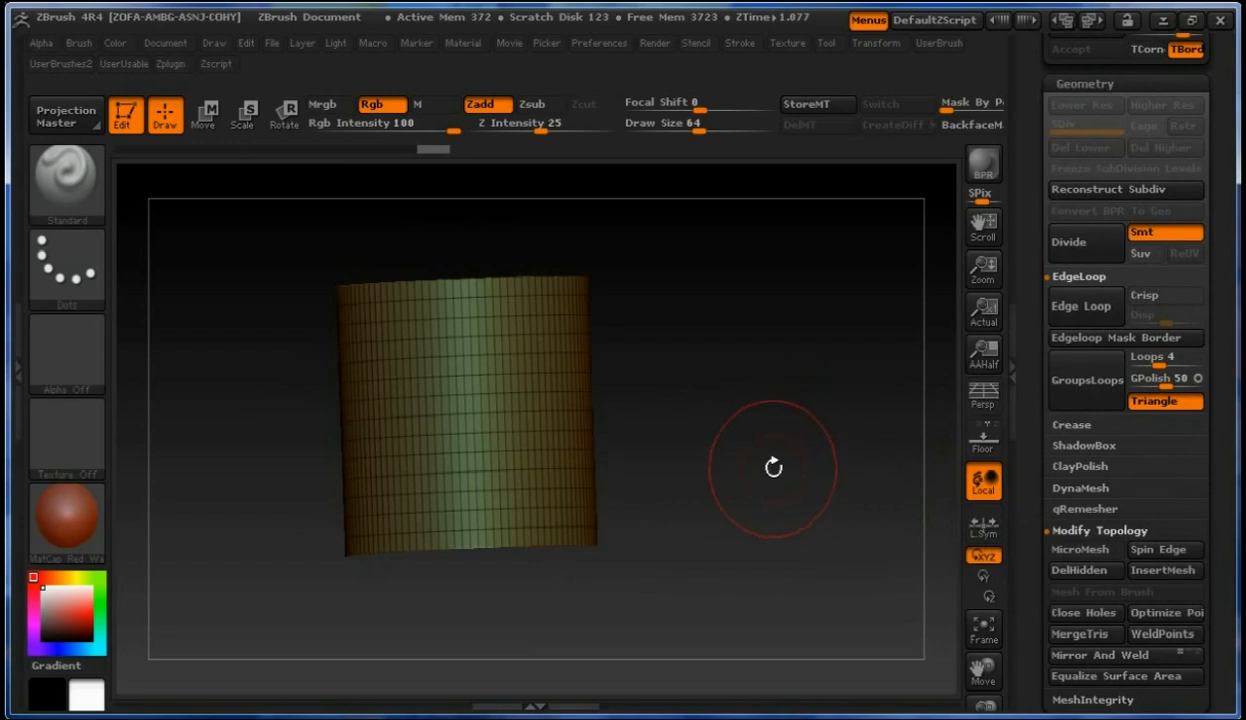
Turn on Double in Display Properties so the tube's inner walls render, then check inside.
drag(765, 496, 759, 445)
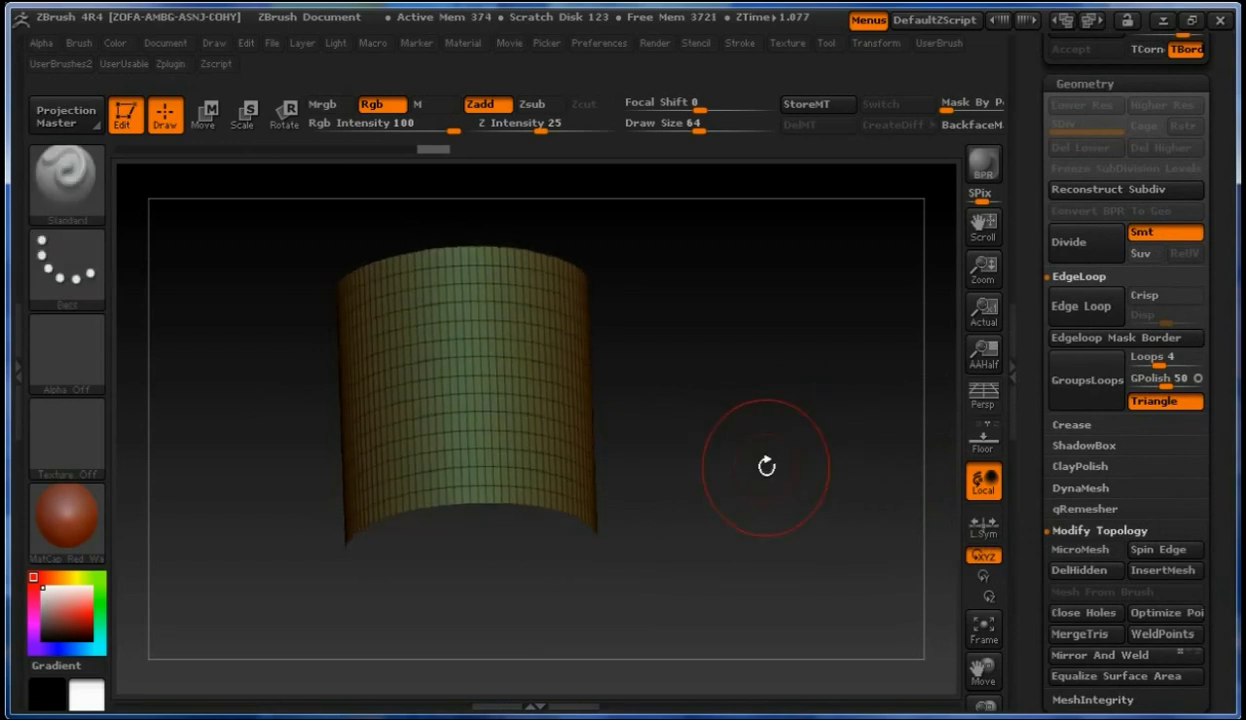
mouse_move(780, 505)
mouse_down()
mouse_move(779, 412)
mouse_move(737, 528)
mouse_move(754, 540)
mouse_move(746, 528)
mouse_move(914, 497)
mouse_up()
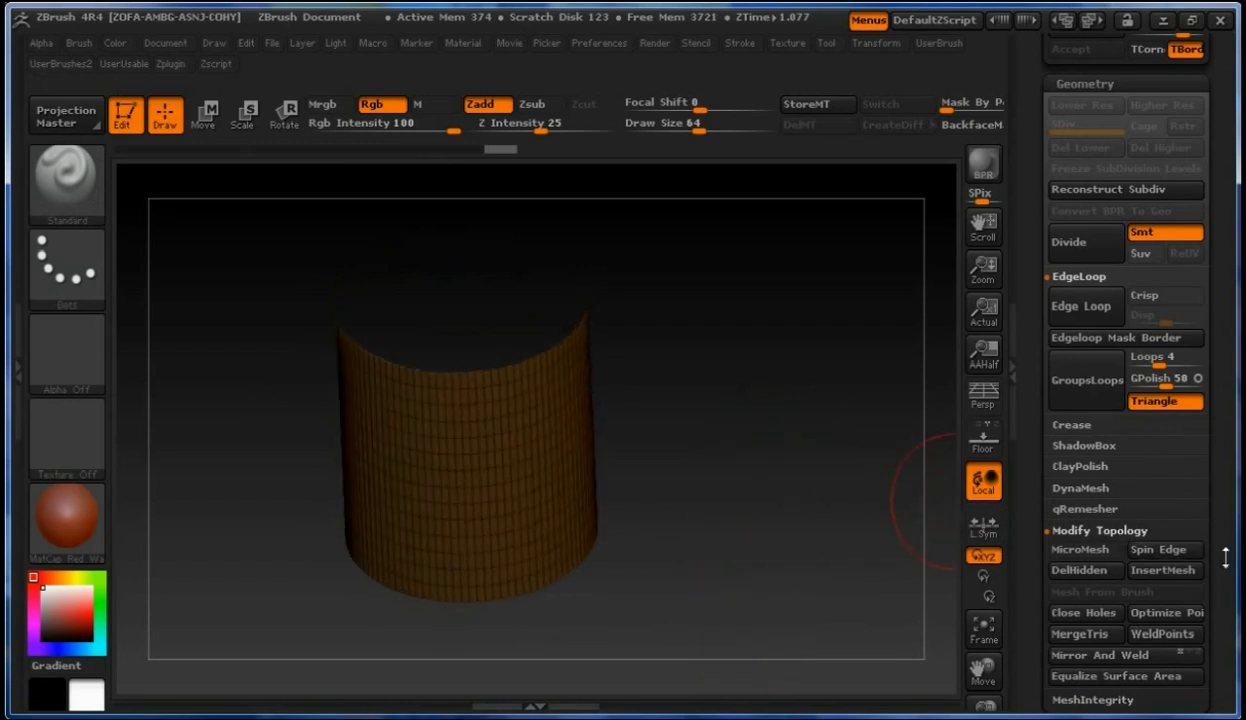
scroll(1225, 558, down, 10)
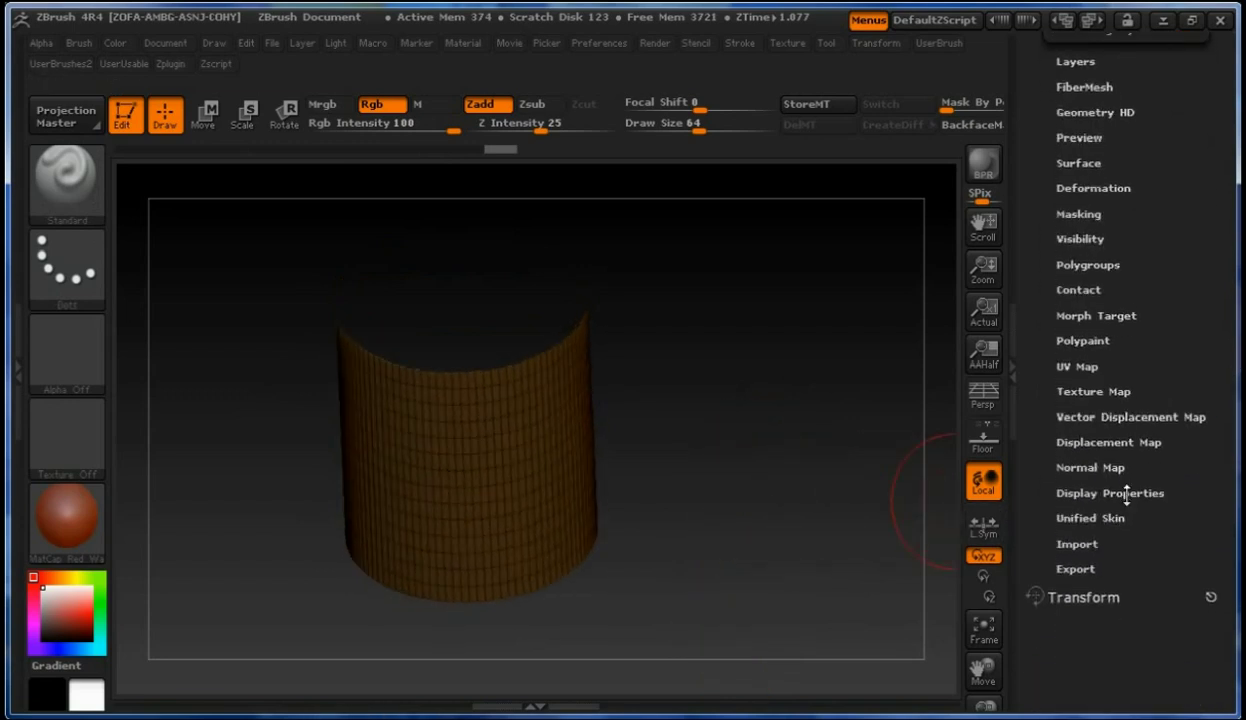
click(1104, 492)
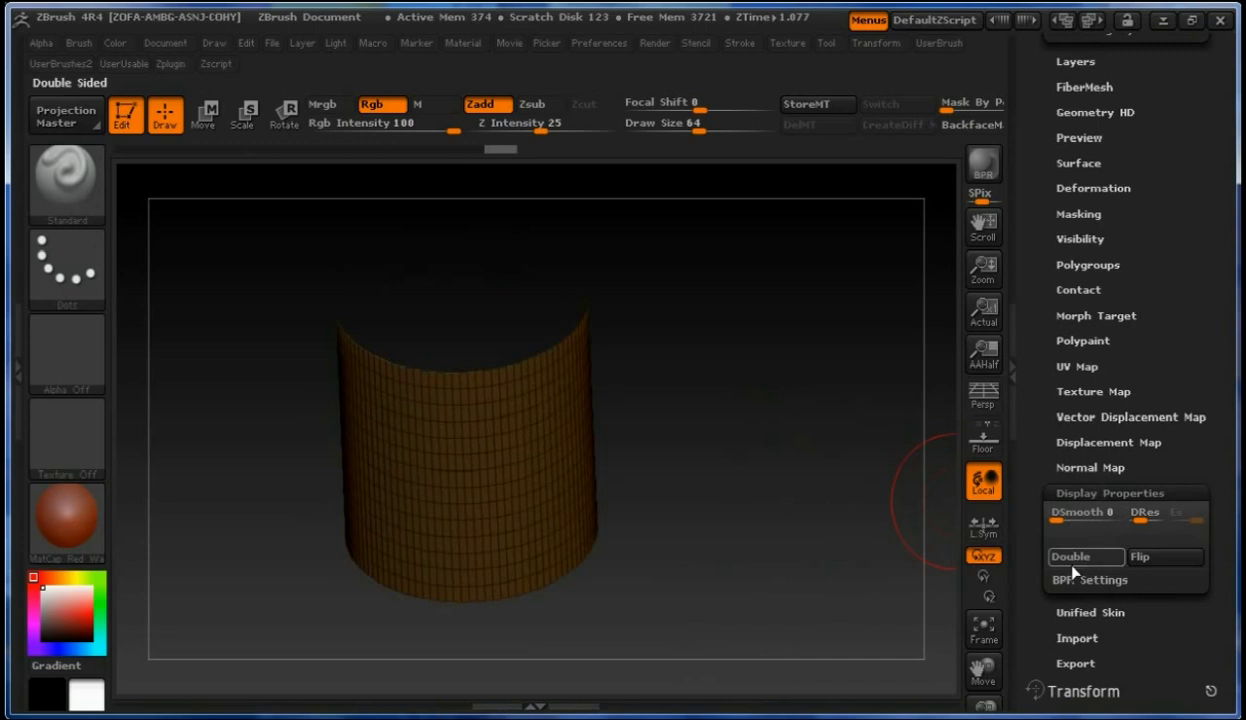
click(1076, 556)
drag(798, 542, 955, 358)
scroll(1212, 340, up, 10)
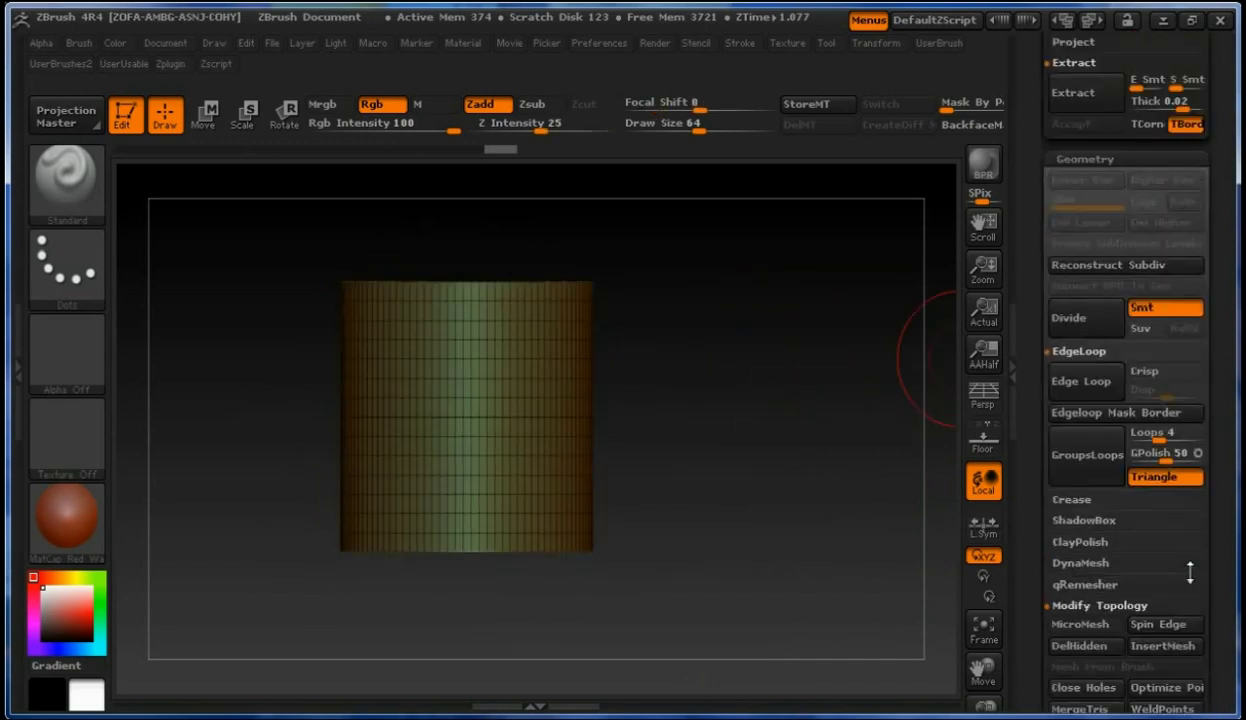
Duplicate the cylinder as subtool PM3D_Cylinder3D_3 and rotate to inspect the copy.
scroll(1180, 420, up, 8)
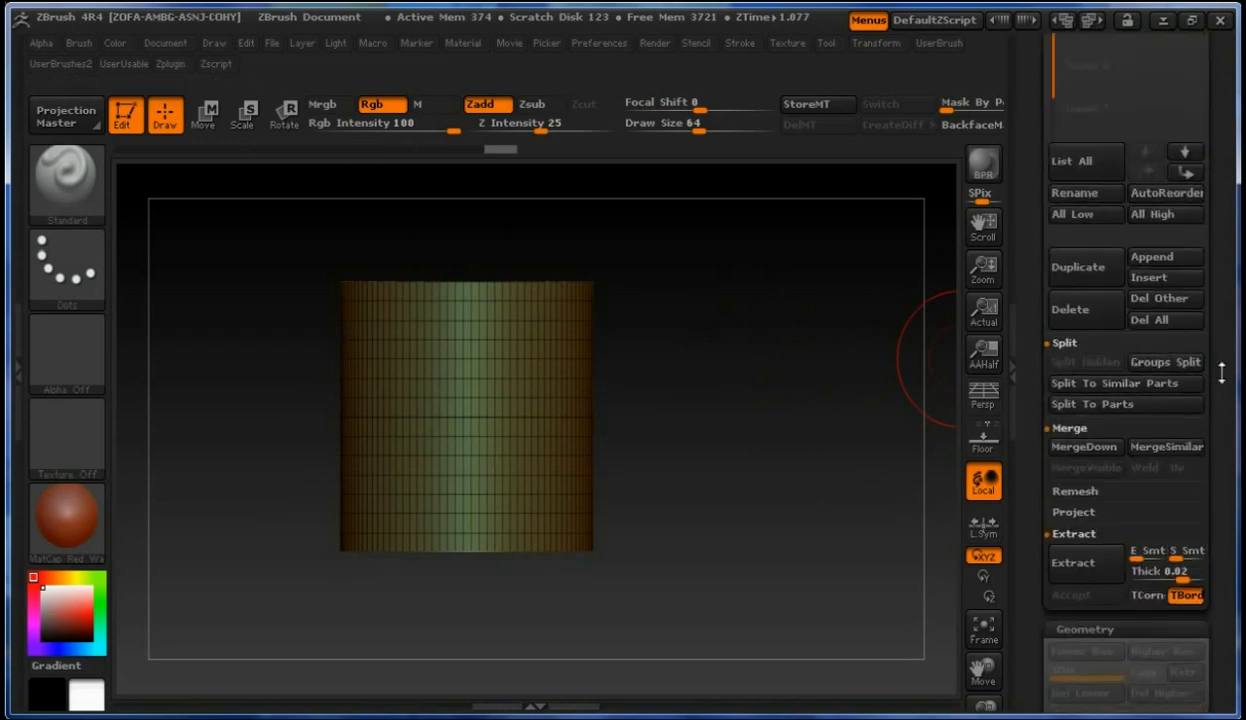
scroll(1220, 487, down, 4)
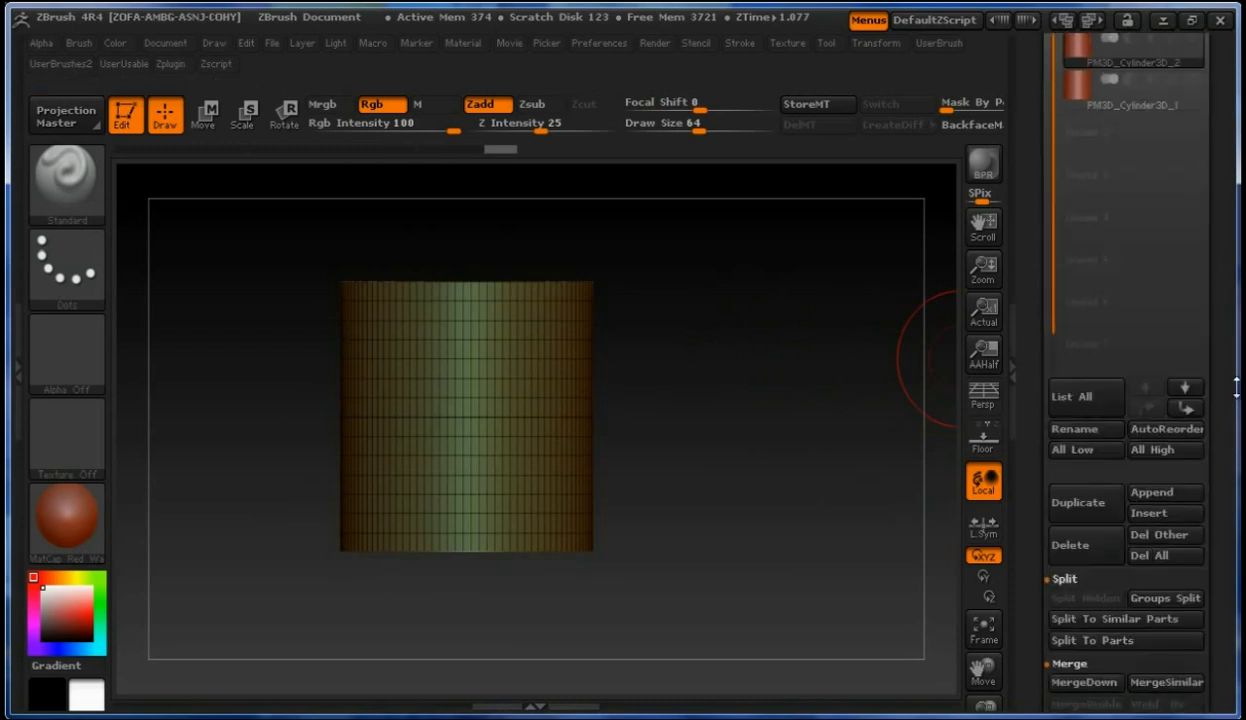
click(1100, 502)
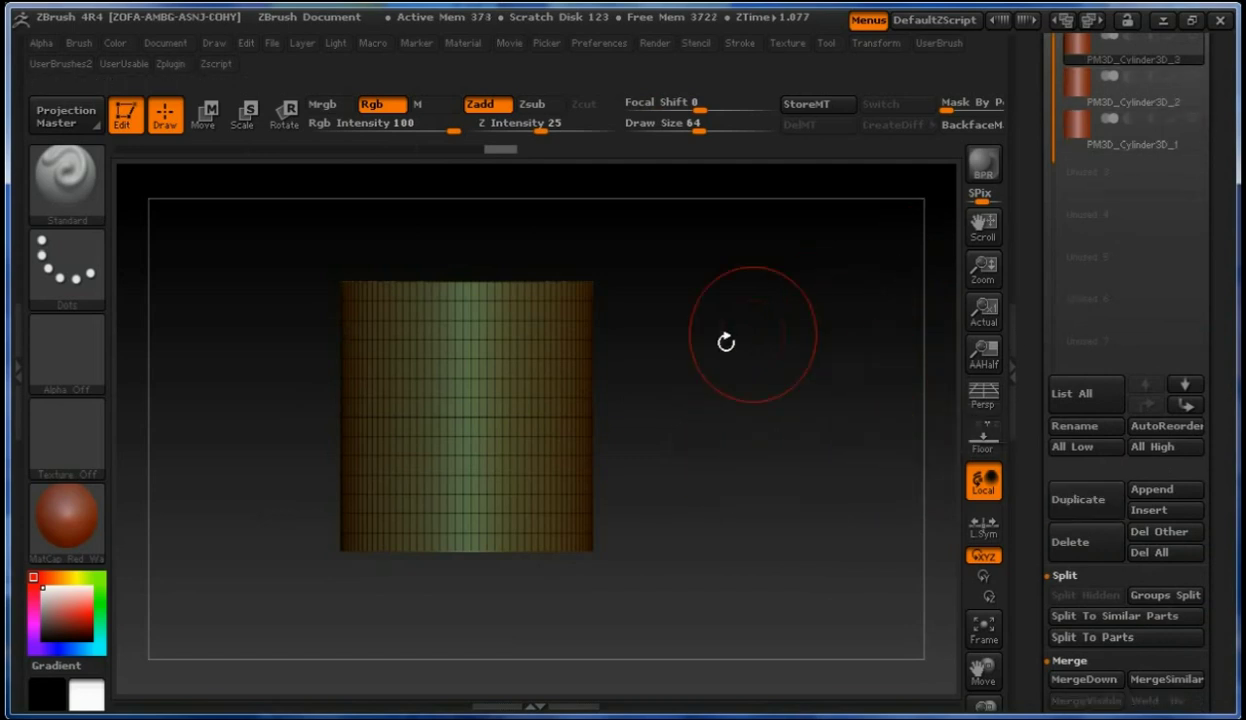
mouse_move(717, 409)
mouse_down()
mouse_move(715, 500)
mouse_move(698, 429)
mouse_up()
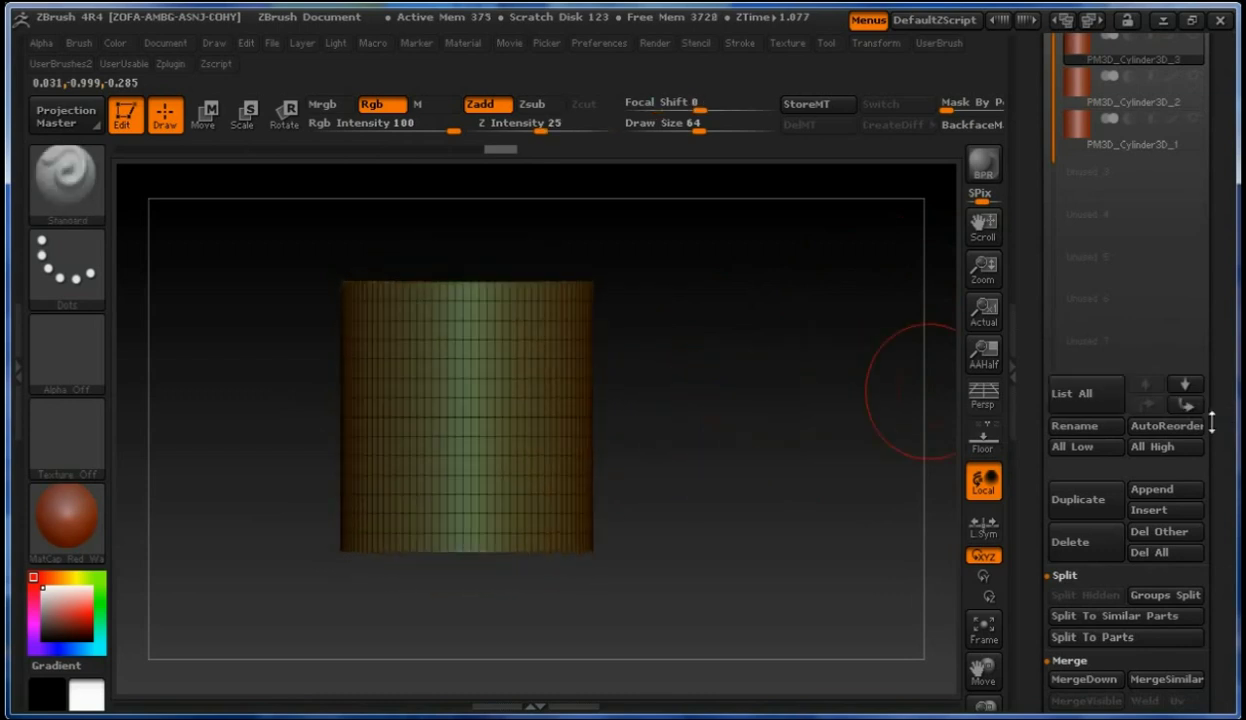
scroll(1211, 424, down, 10)
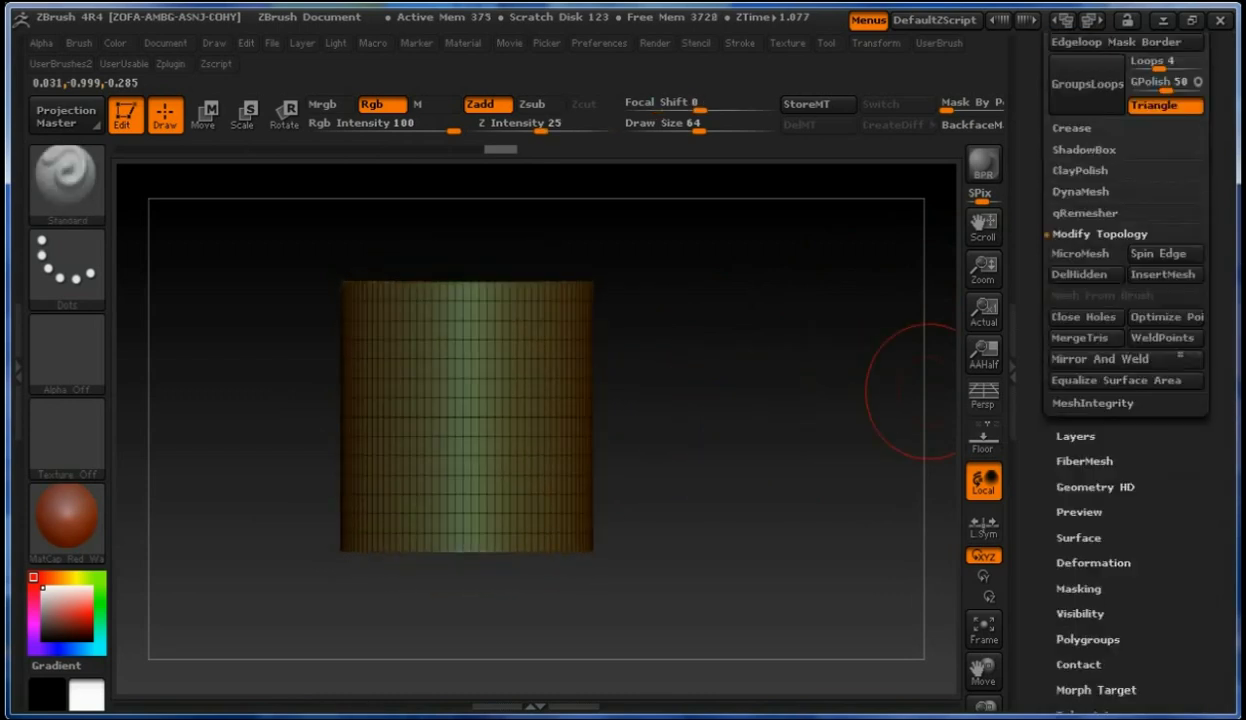
scroll(1211, 424, up, 10)
scroll(1236, 125, down, 15)
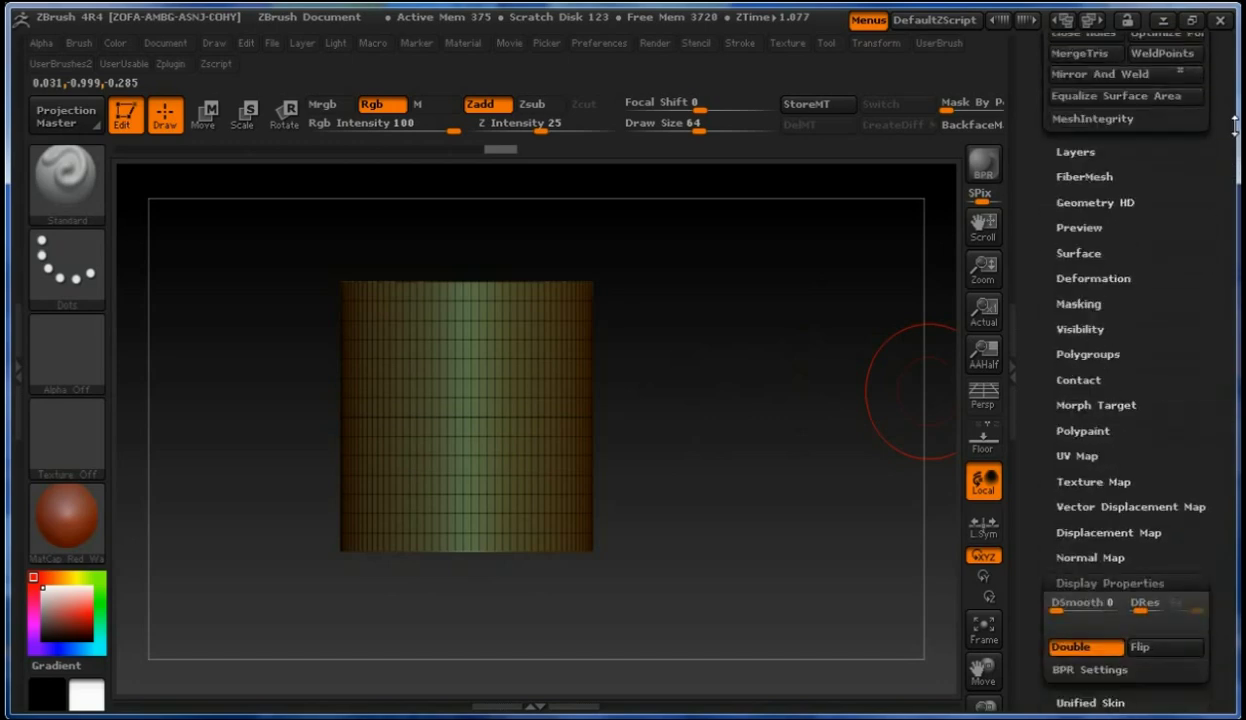
scroll(1236, 125, down, 8)
click(1204, 553)
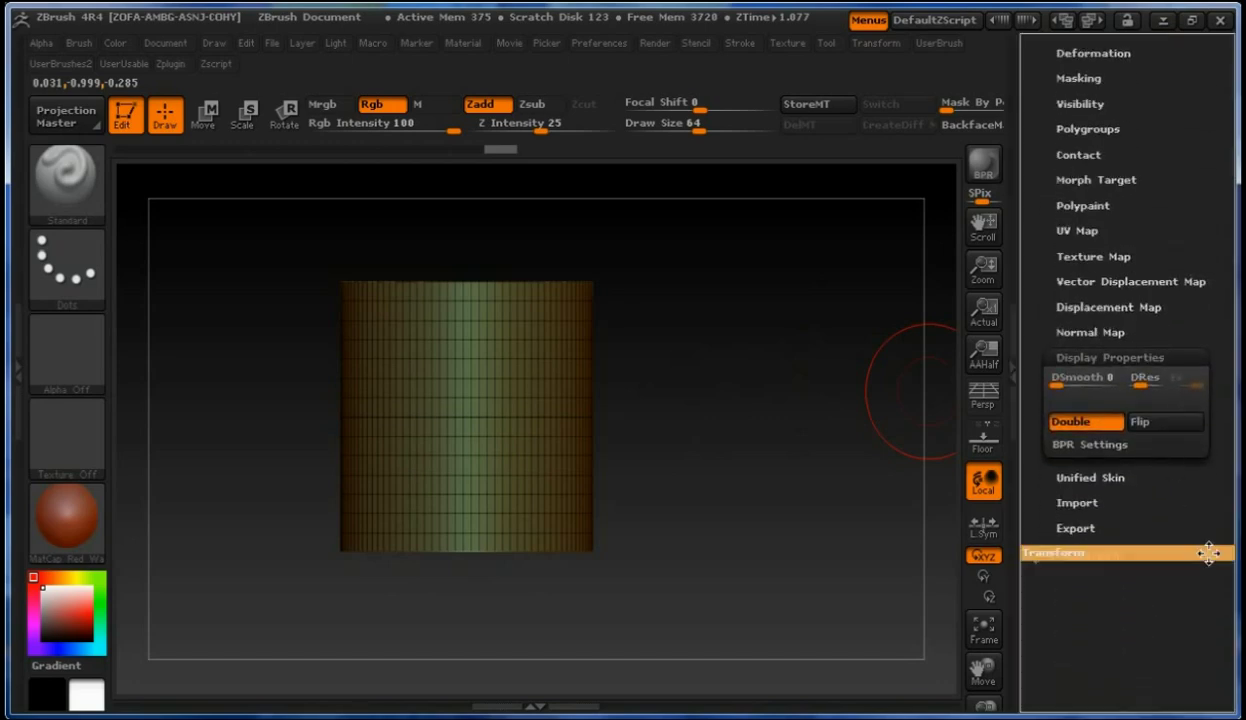
Open the Transform menu and dock it beside the canvas.
scroll(1231, 358, up, 20)
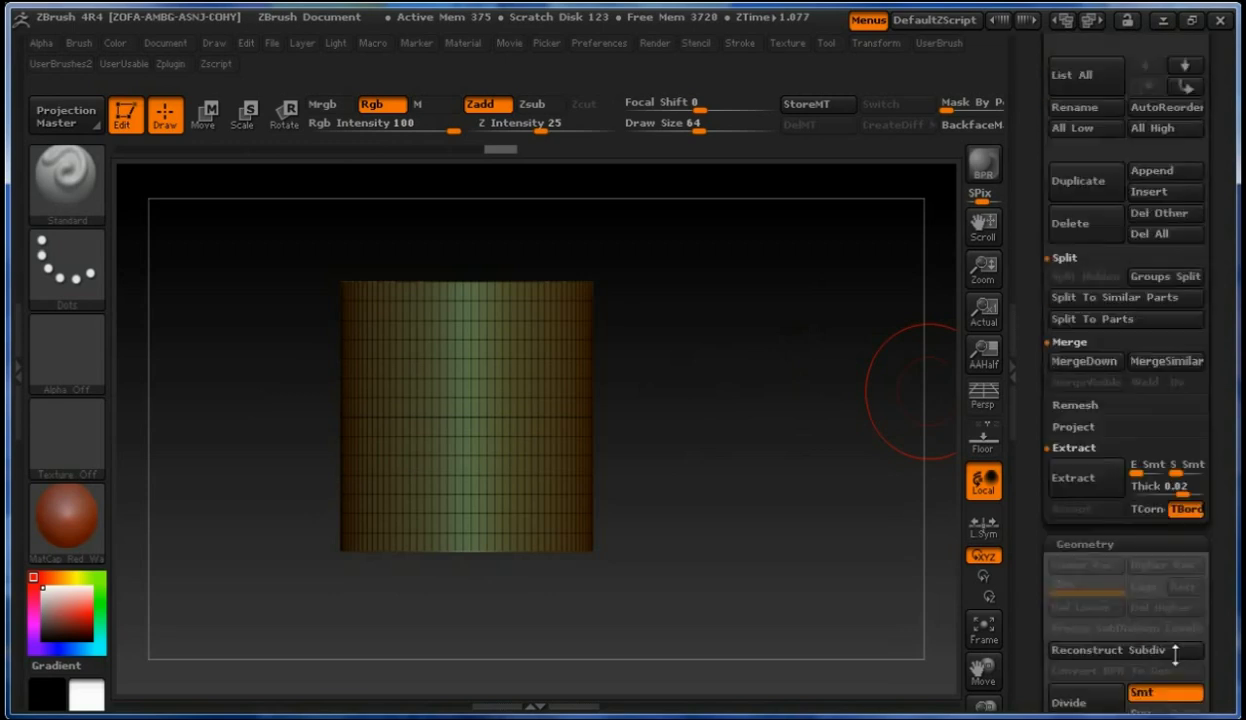
scroll(1217, 326, up, 5)
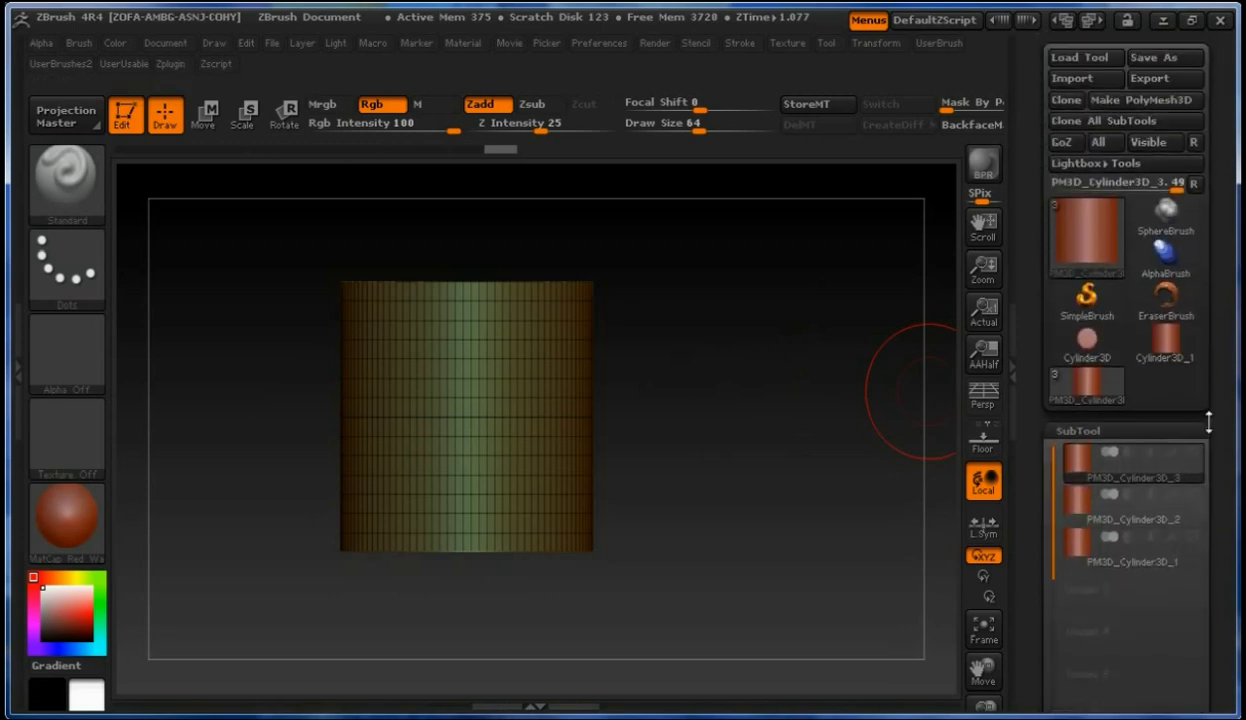
click(874, 43)
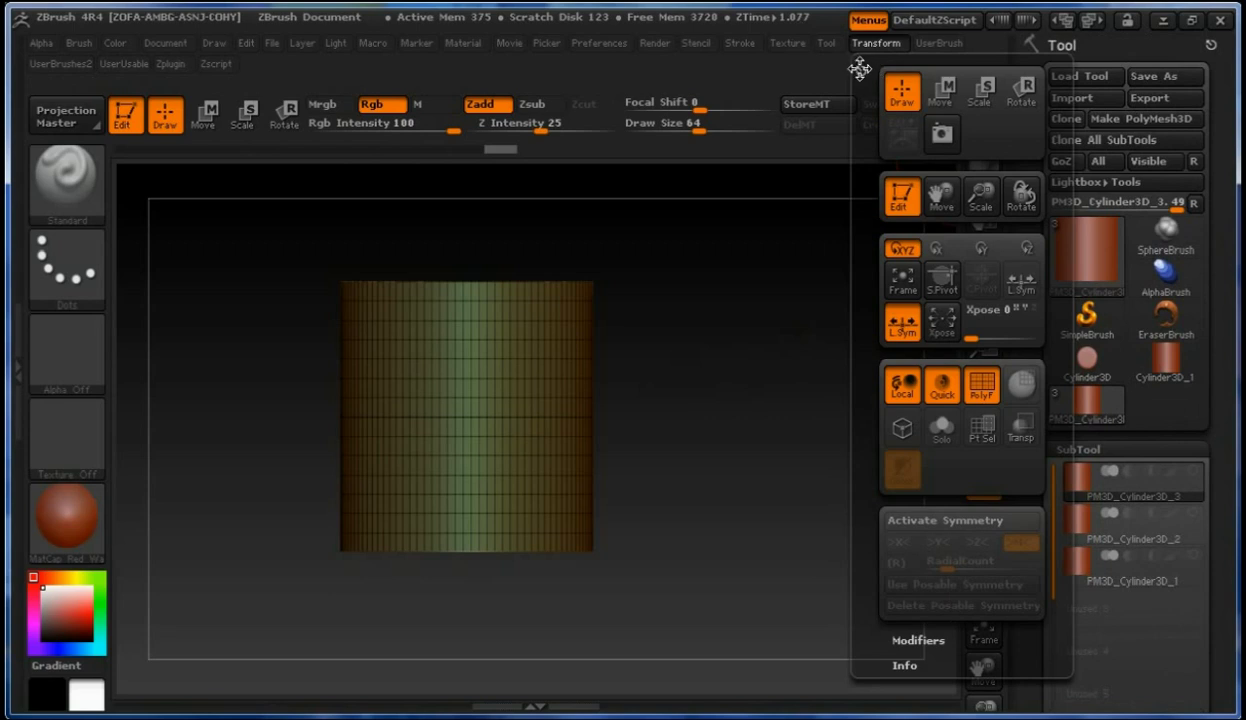
click(860, 68)
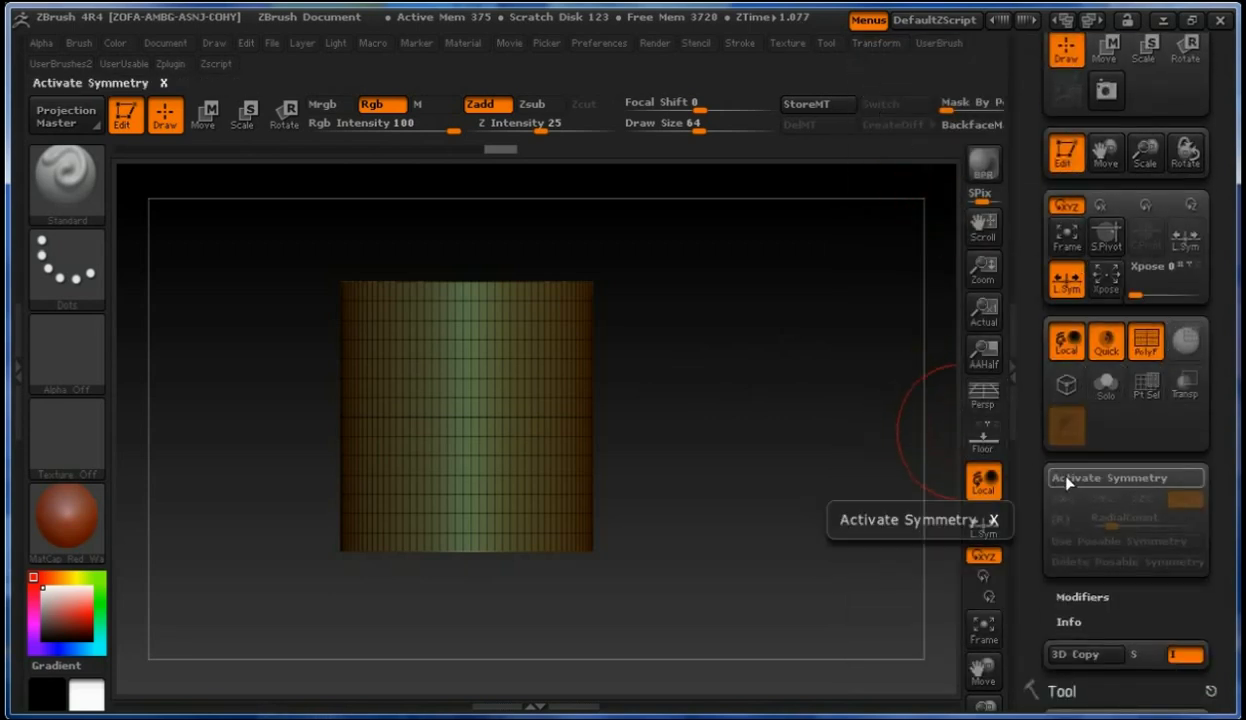
Activate radial symmetry on Z only, with X off and RadialCount 6.
click(1100, 478)
click(1138, 503)
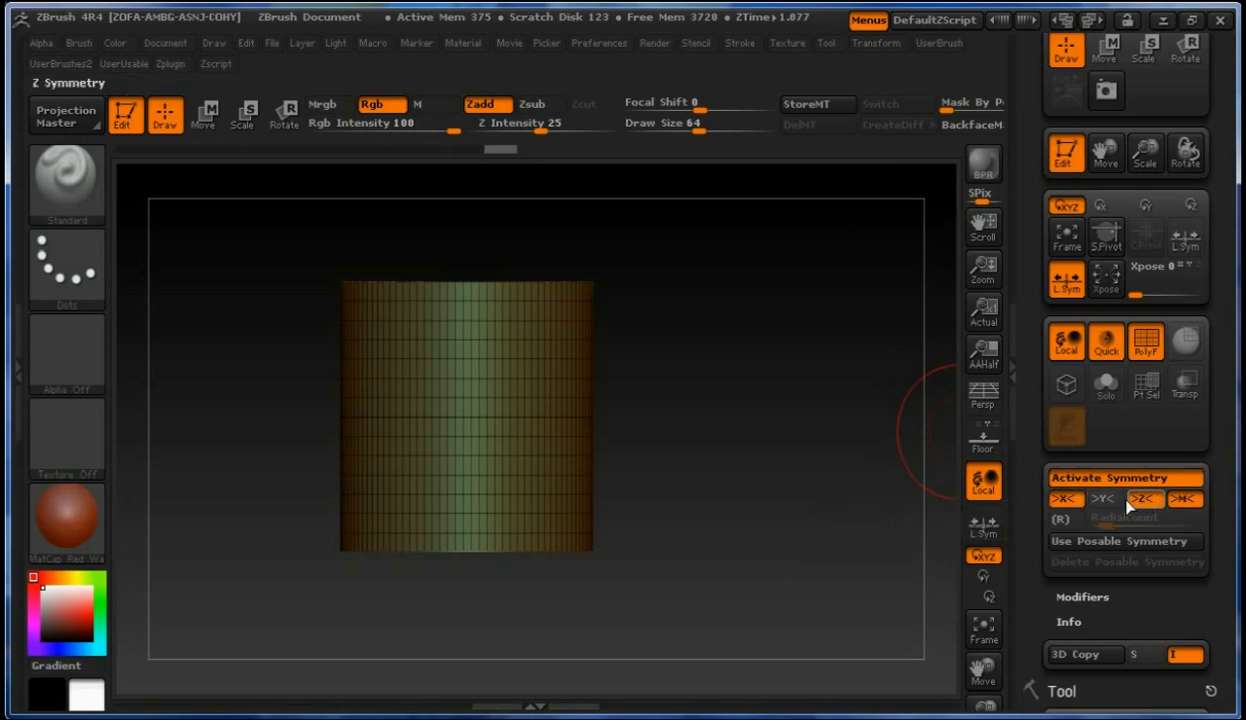
click(1066, 499)
click(1060, 519)
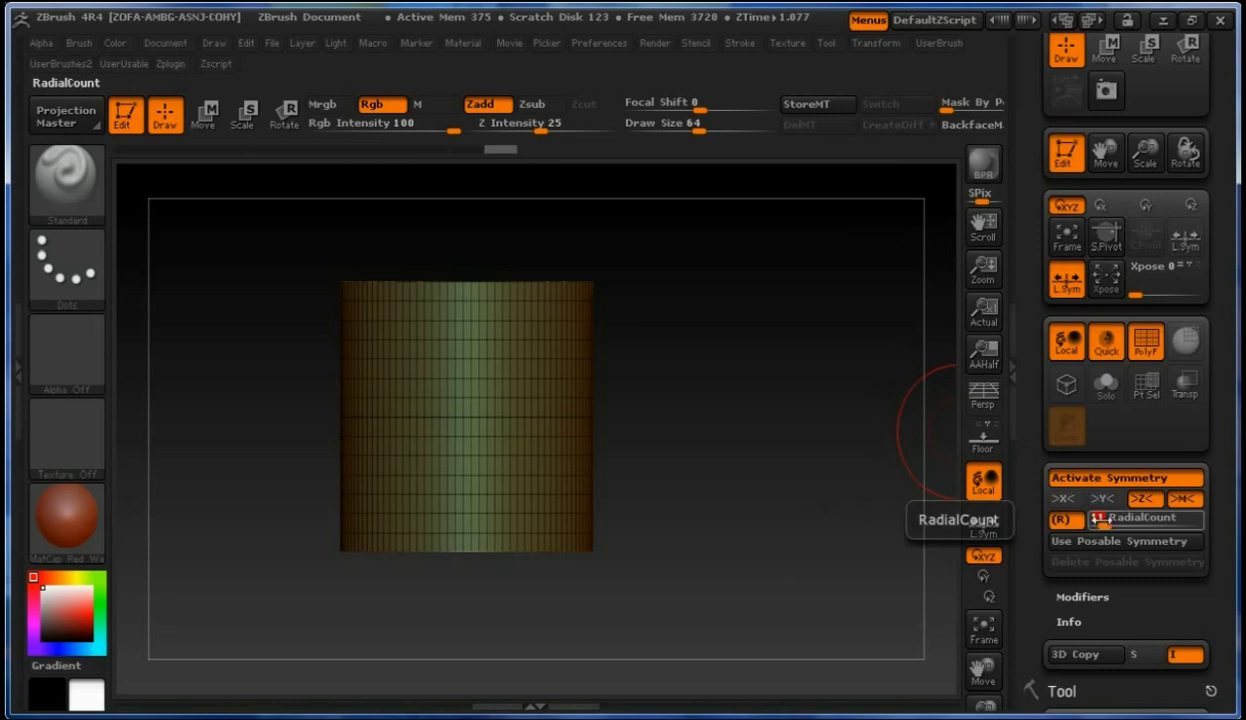
drag(1092, 518, 1100, 518)
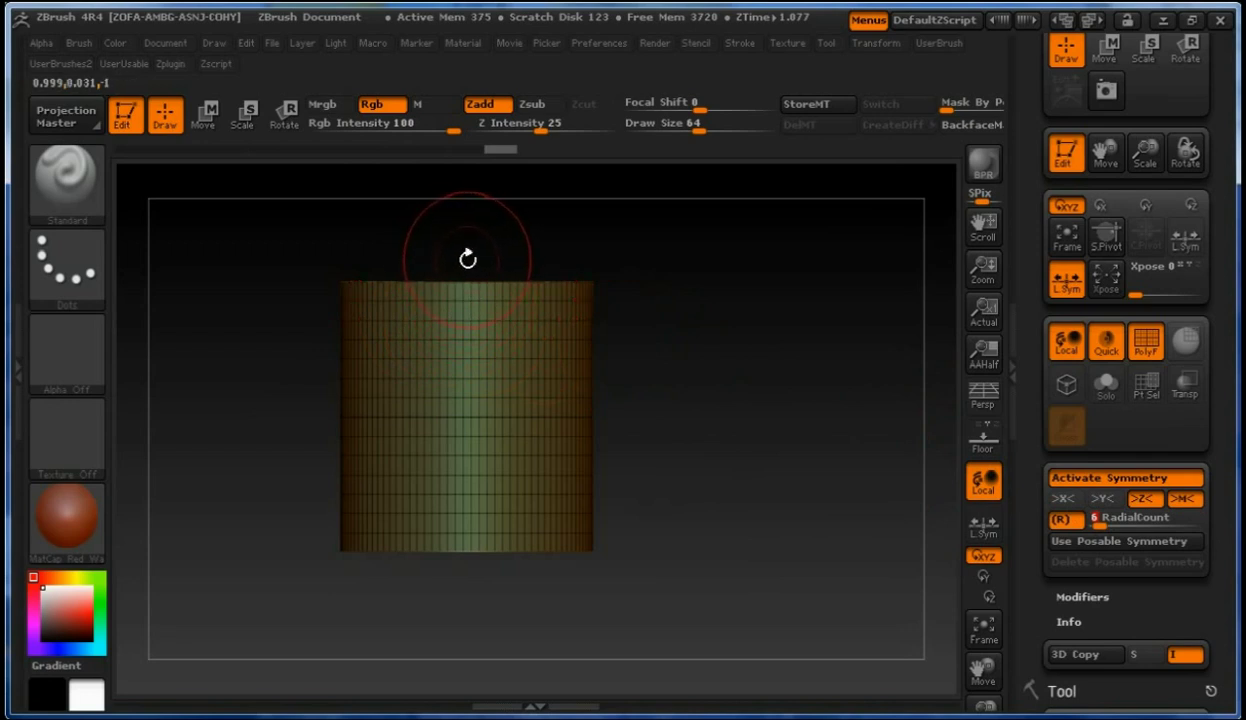
key(ctrl)
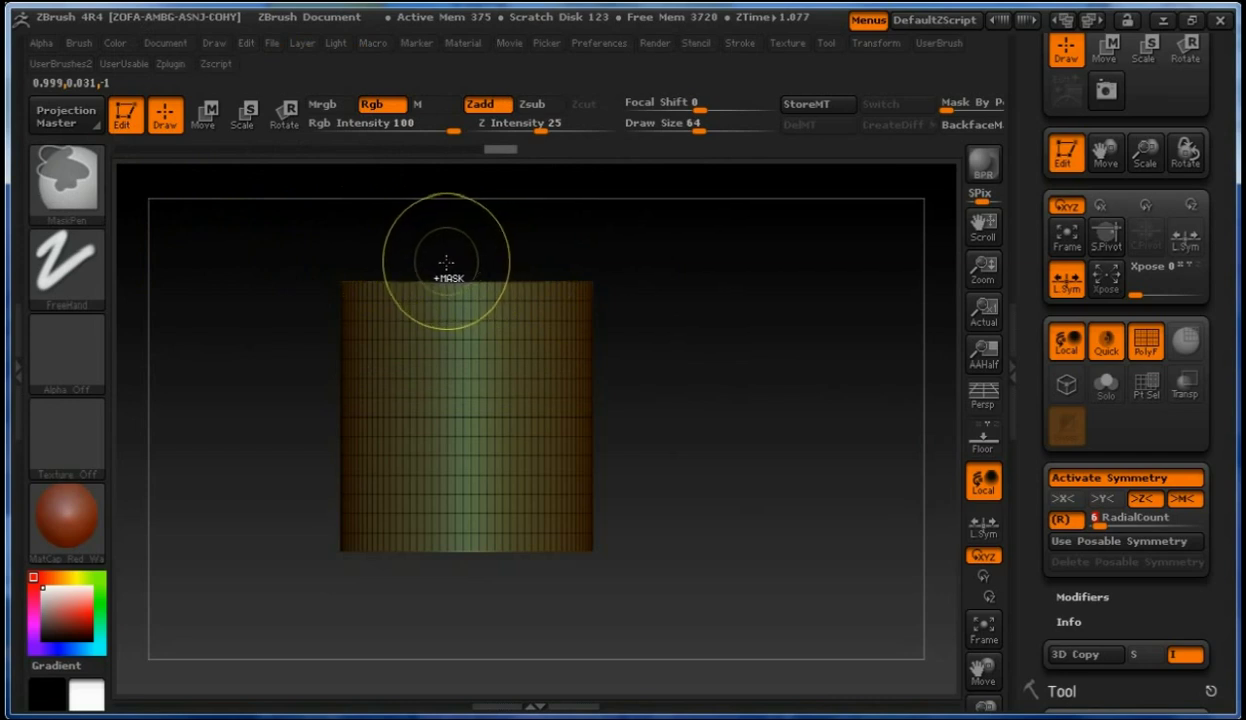
Mask a full-height vertical strip with MaskPen, repeated six times radially around the tube.
mouse_move(443, 268)
ctrl+mouse_down()
mouse_move(459, 431)
mouse_move(517, 631)
mouse_move(484, 606)
ctrl+mouse_up()
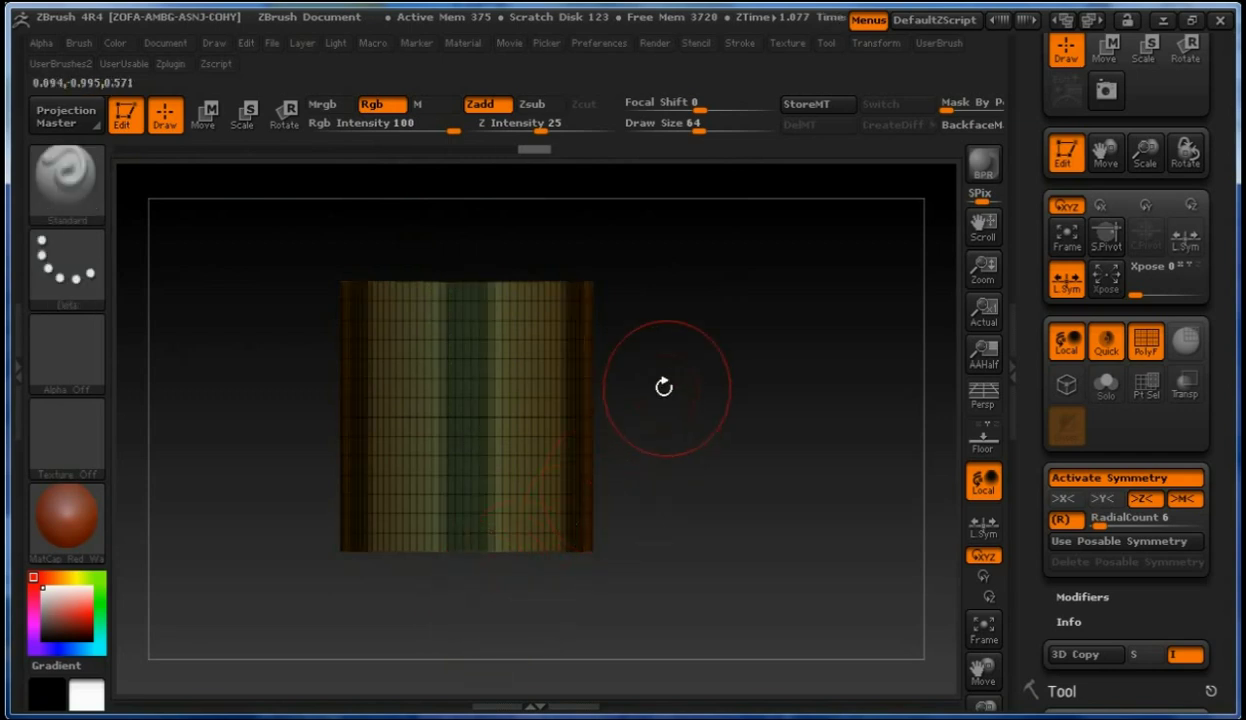
mouse_move(665, 386)
mouse_down()
mouse_move(748, 406)
mouse_move(706, 473)
mouse_move(701, 439)
mouse_move(796, 410)
mouse_move(759, 392)
mouse_move(731, 417)
mouse_move(695, 411)
mouse_move(751, 420)
mouse_move(737, 473)
mouse_move(723, 425)
mouse_move(704, 425)
mouse_move(826, 425)
mouse_up()
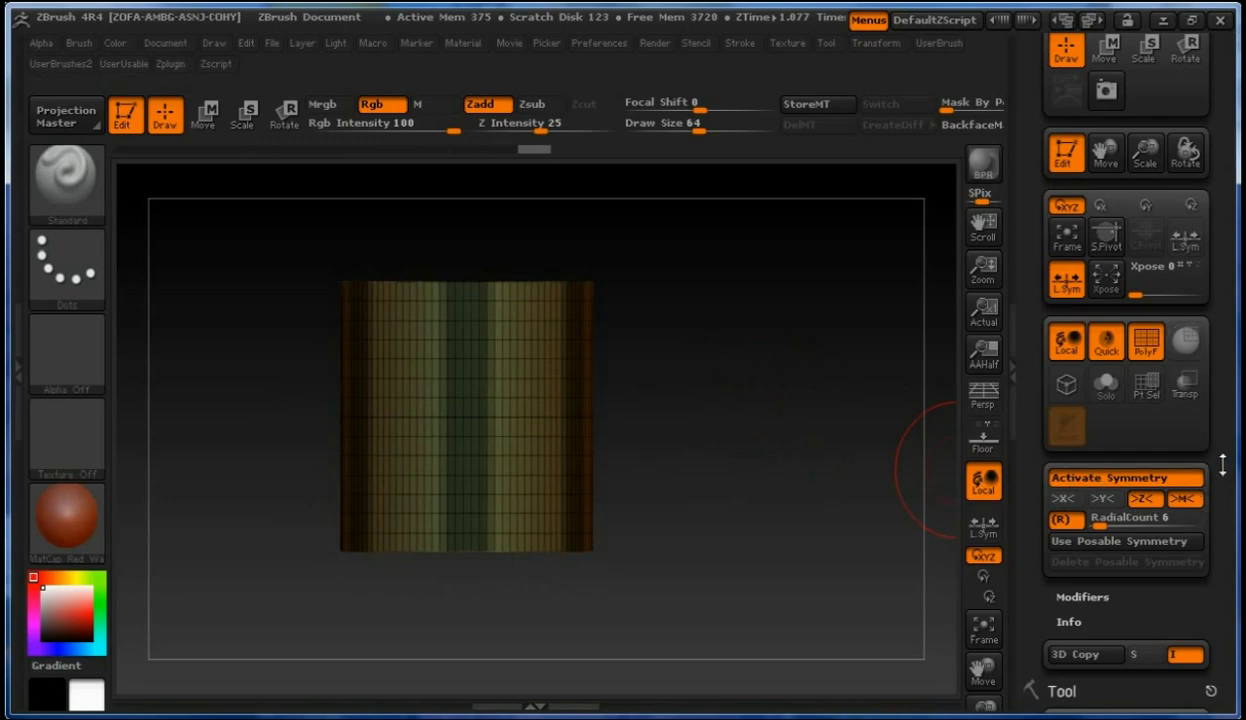
drag(1218, 464, 1238, 173)
Convert the mask into polygroups with Polygroups > From Masking and inspect the coloured stripes.
scroll(1221, 231, down, 5)
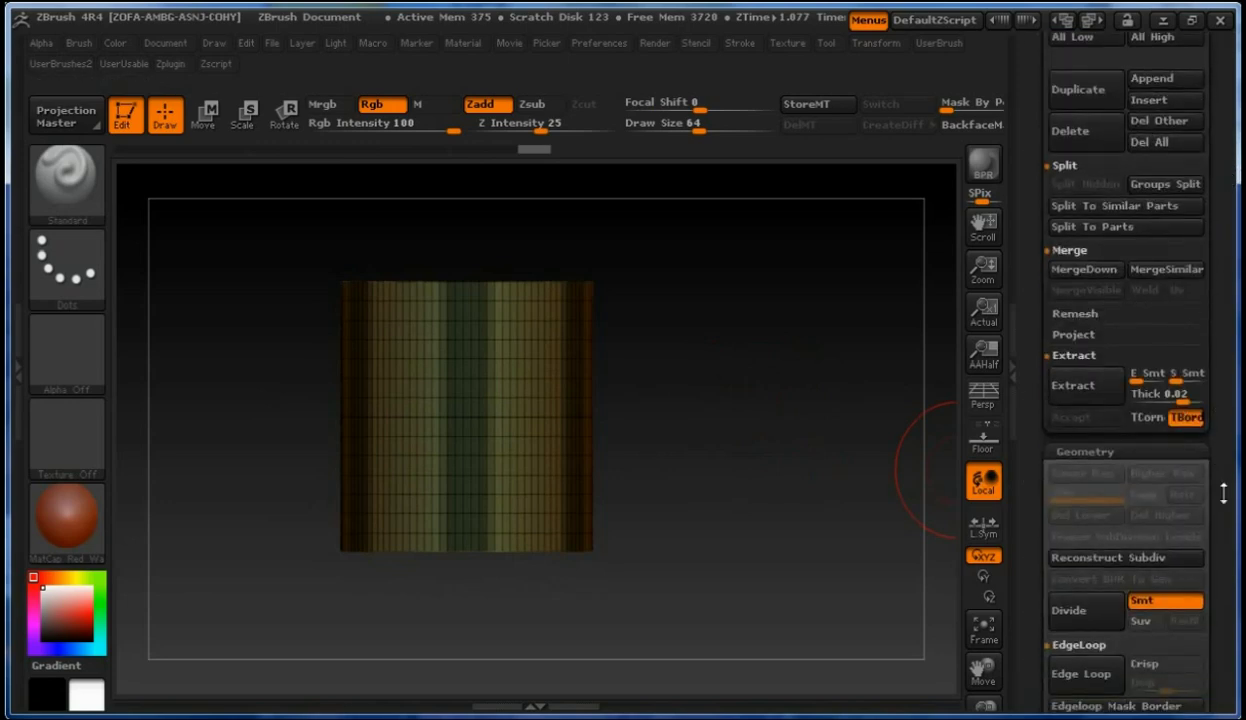
scroll(1223, 492, down, 1)
scroll(1223, 492, up, 4)
scroll(1223, 492, down, 4)
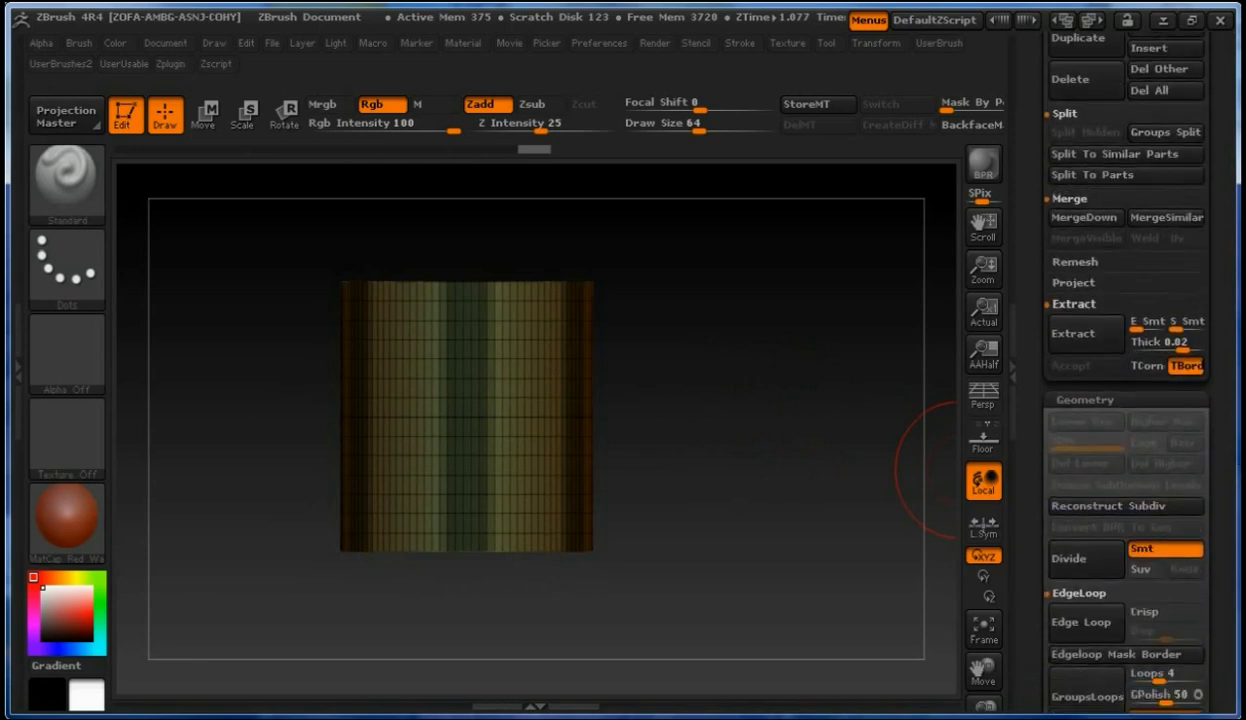
scroll(1223, 492, down, 10)
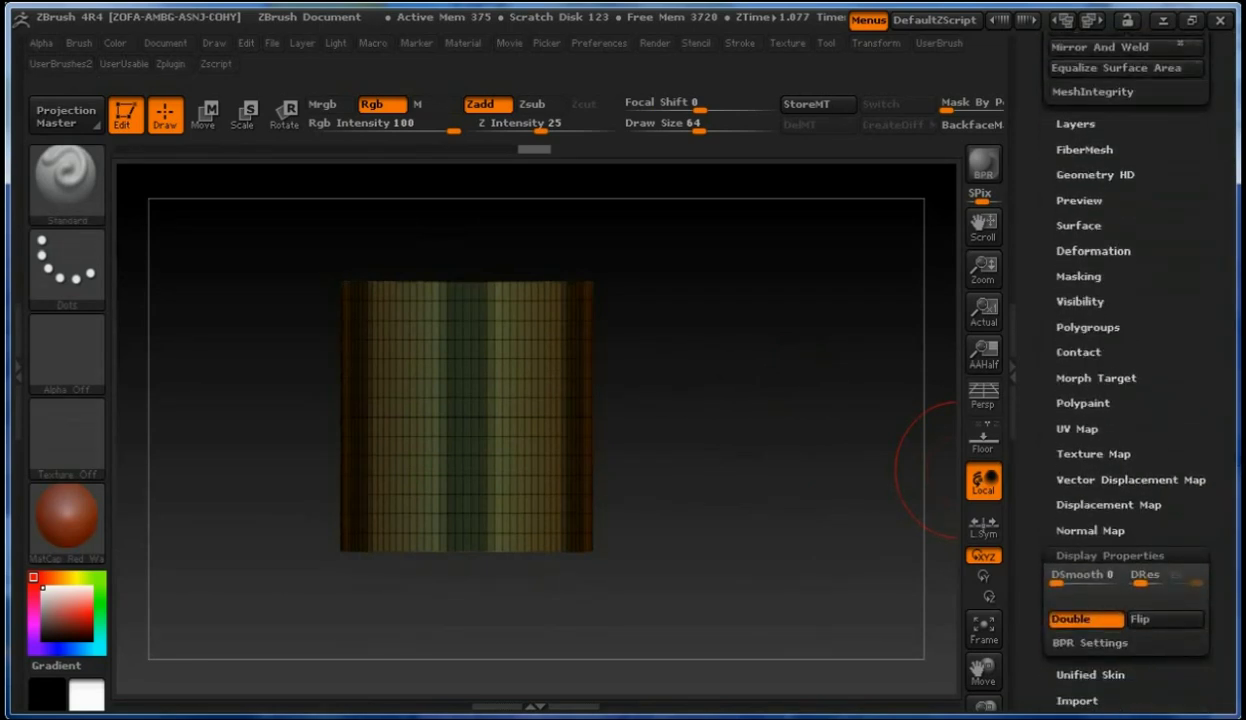
click(1107, 330)
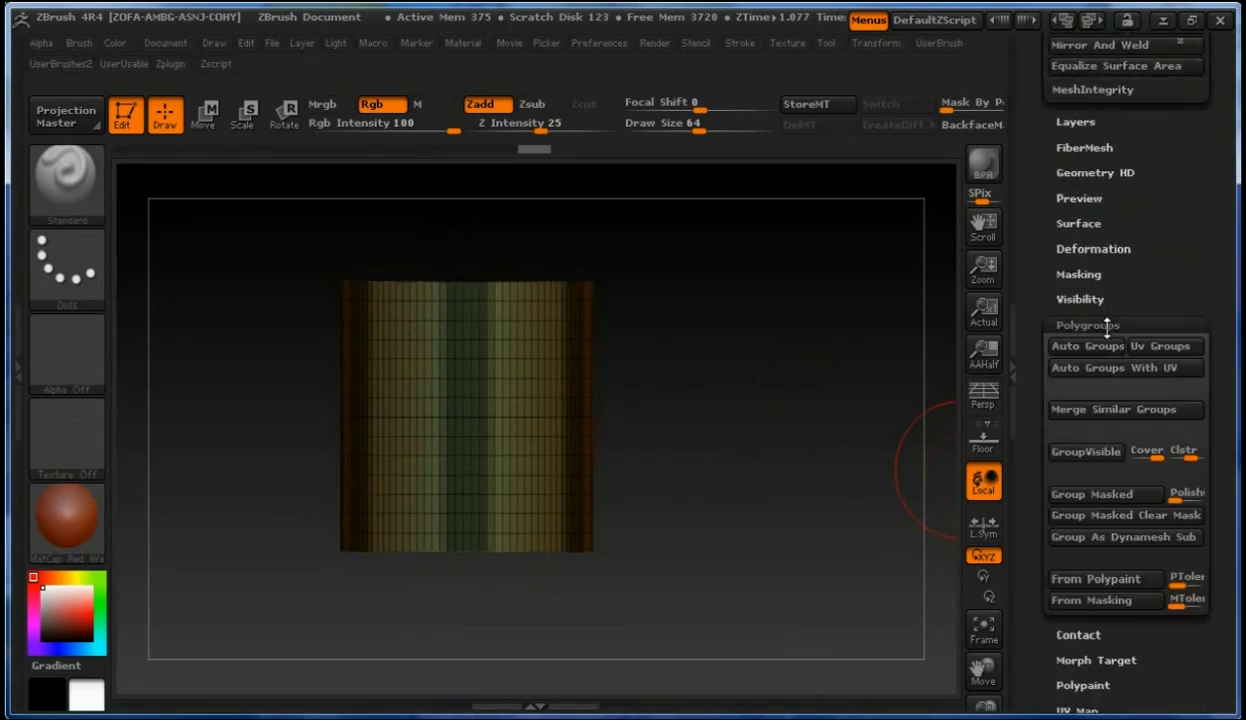
click(1115, 603)
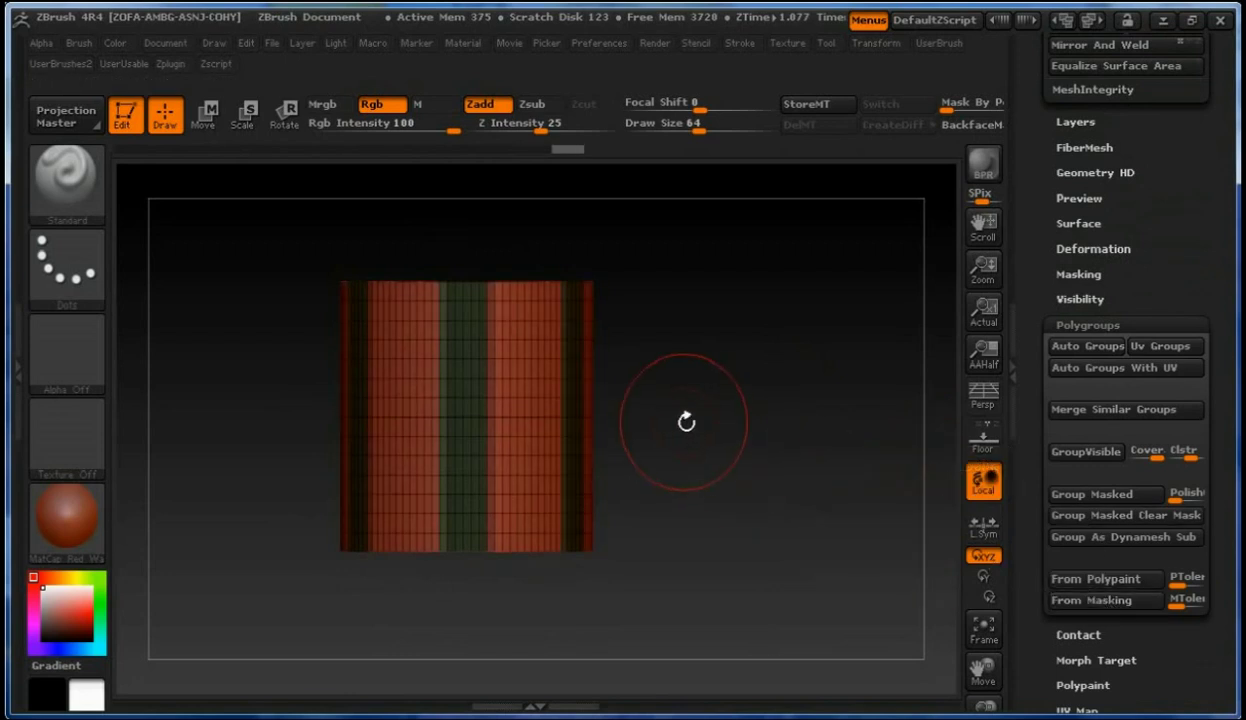
drag(686, 427, 718, 453)
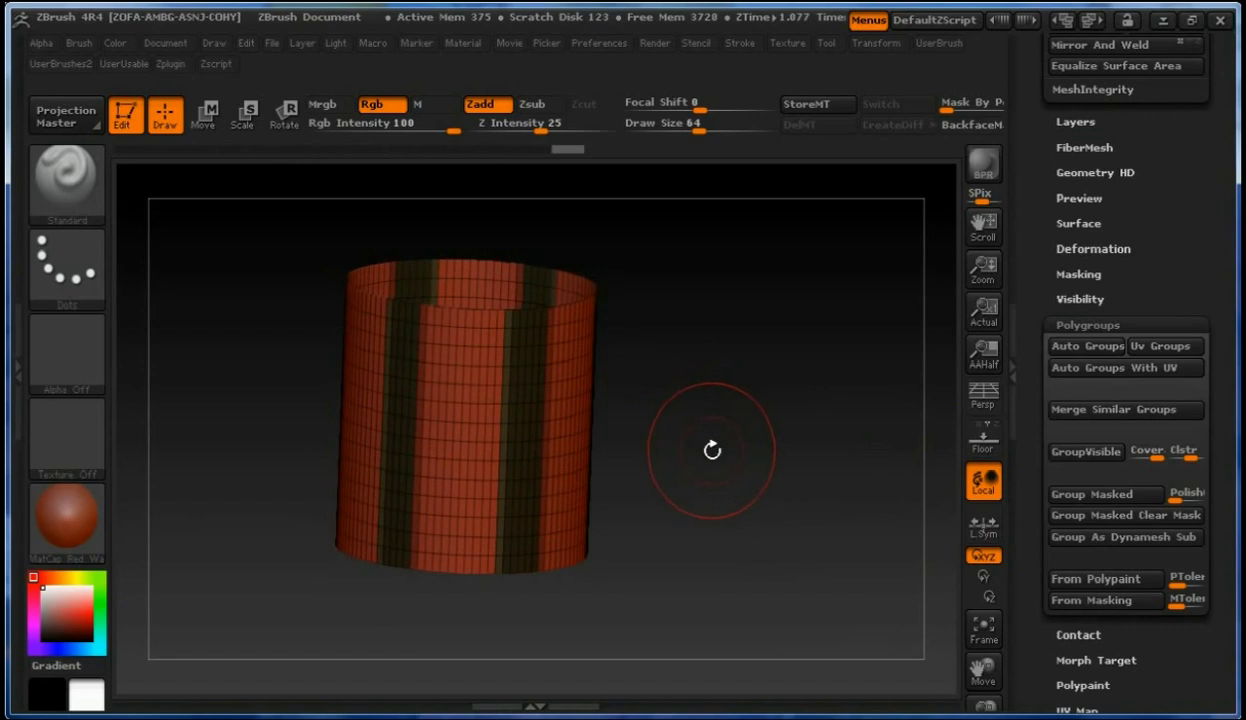
drag(712, 448, 695, 439)
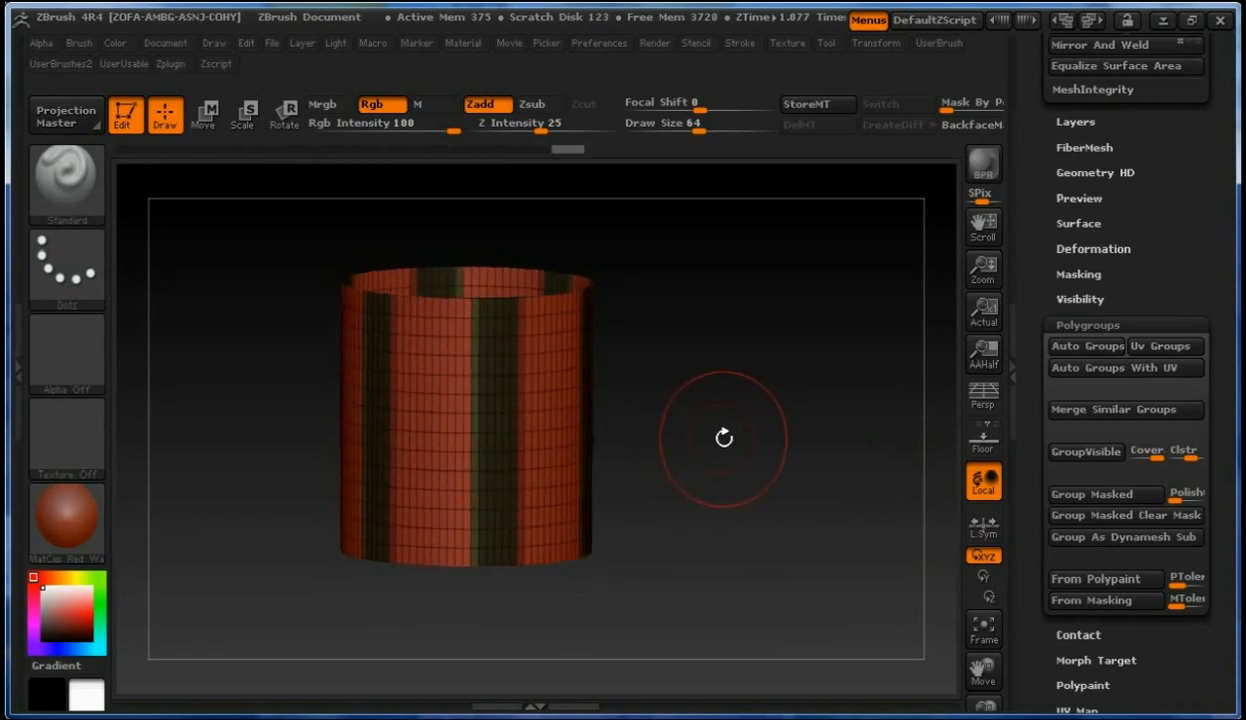
Clear the mask, hide the green polygroup stripes, then reveal all panels again.
key(ctrl)
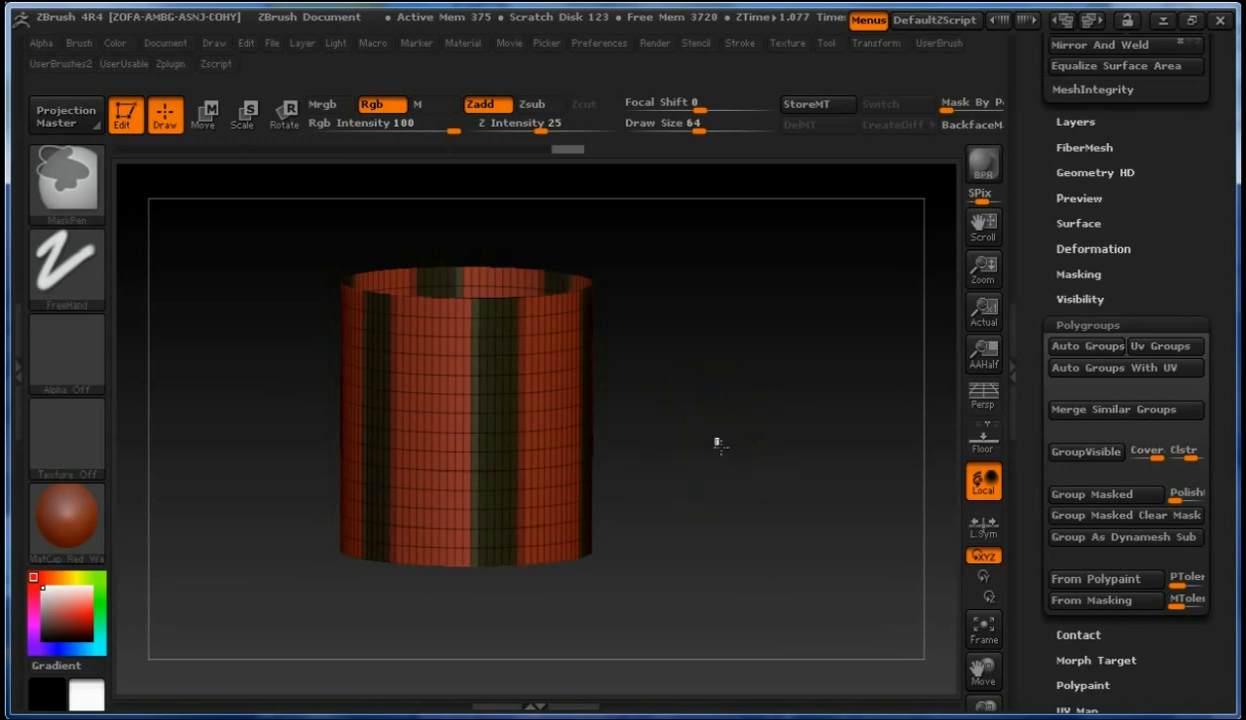
mouse_move(717, 439)
ctrl+mouse_down()
mouse_move(734, 475)
mouse_move(703, 461)
mouse_move(756, 459)
mouse_move(723, 450)
mouse_move(738, 481)
mouse_move(726, 462)
ctrl+mouse_up()
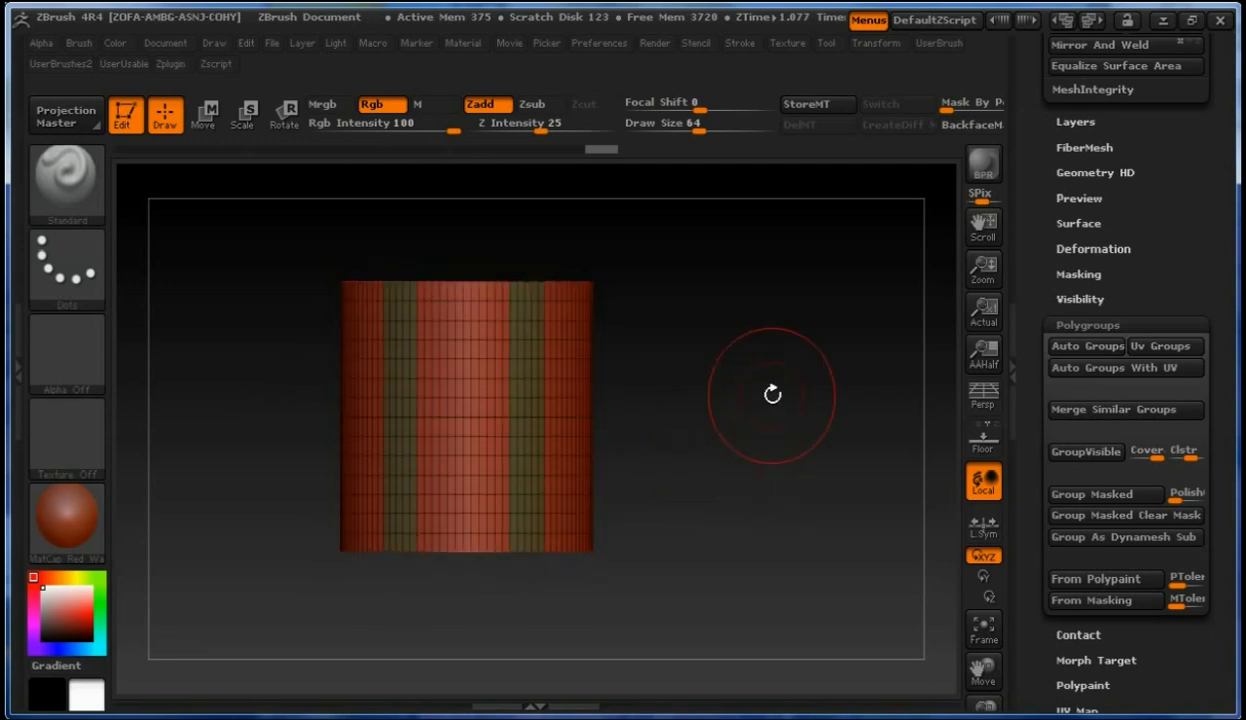
key(ctrl+shift)
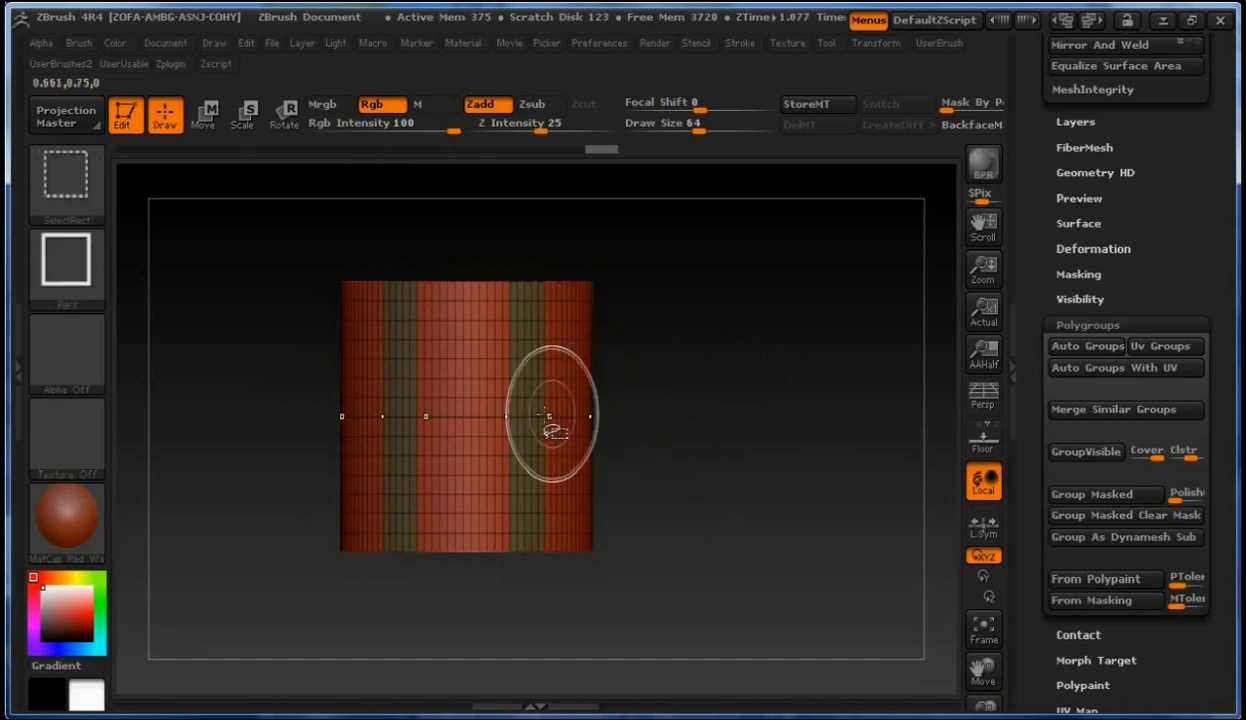
ctrl+shift+click(470, 437)
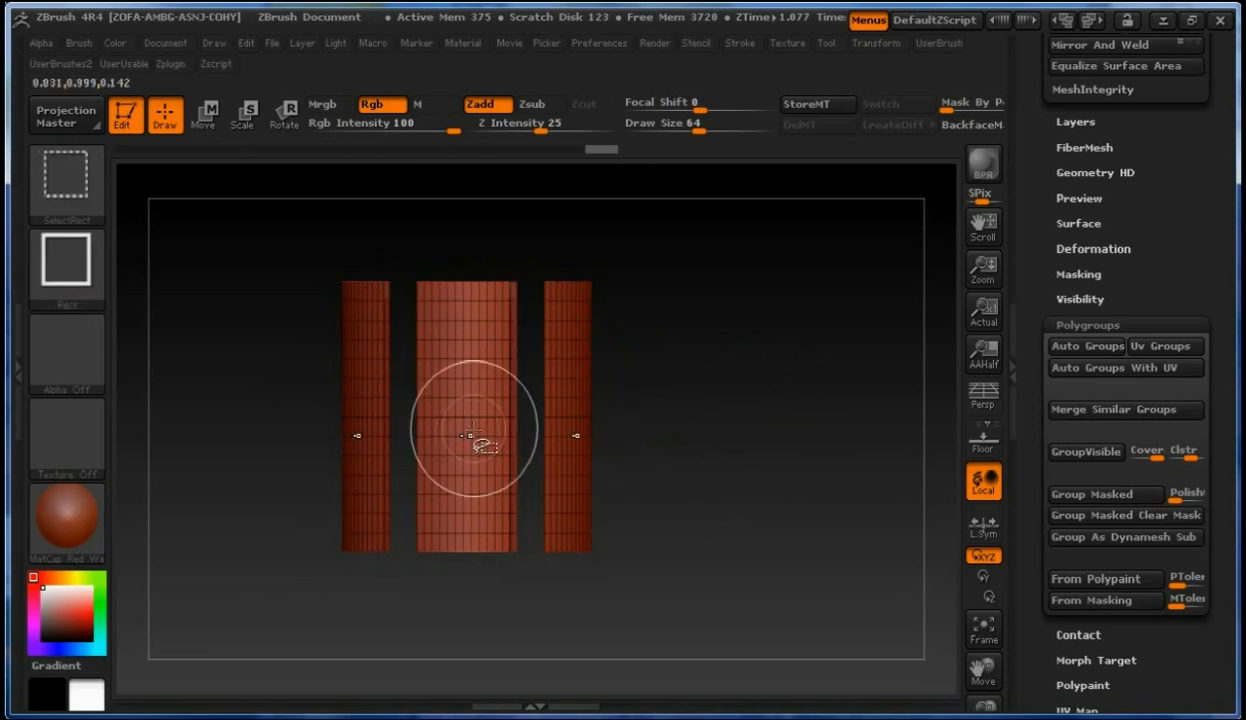
drag(708, 417, 729, 464)
mouse_move(762, 425)
alt+mouse_down()
mouse_move(731, 403)
mouse_move(745, 439)
mouse_move(759, 437)
mouse_move(747, 433)
alt+mouse_up()
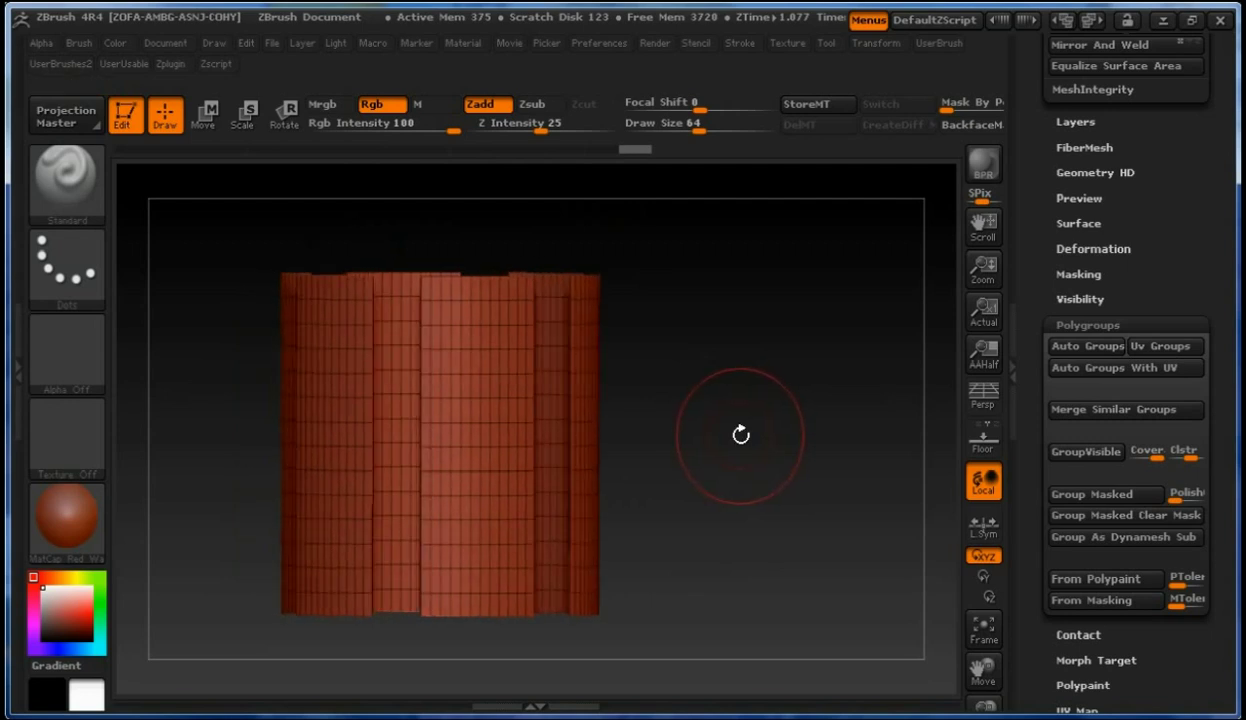
Mask the whole tube, unmask the olive stripes, and invert so only red panels are free.
key(ctrl)
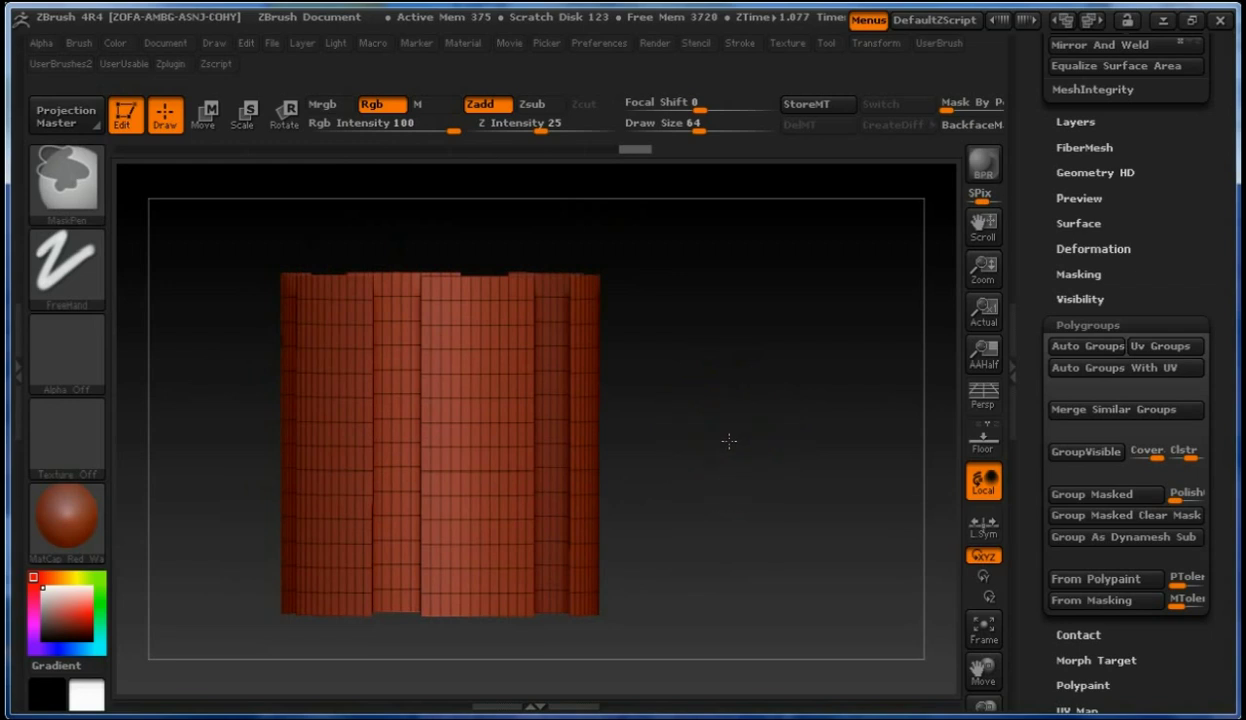
ctrl+click(729, 441)
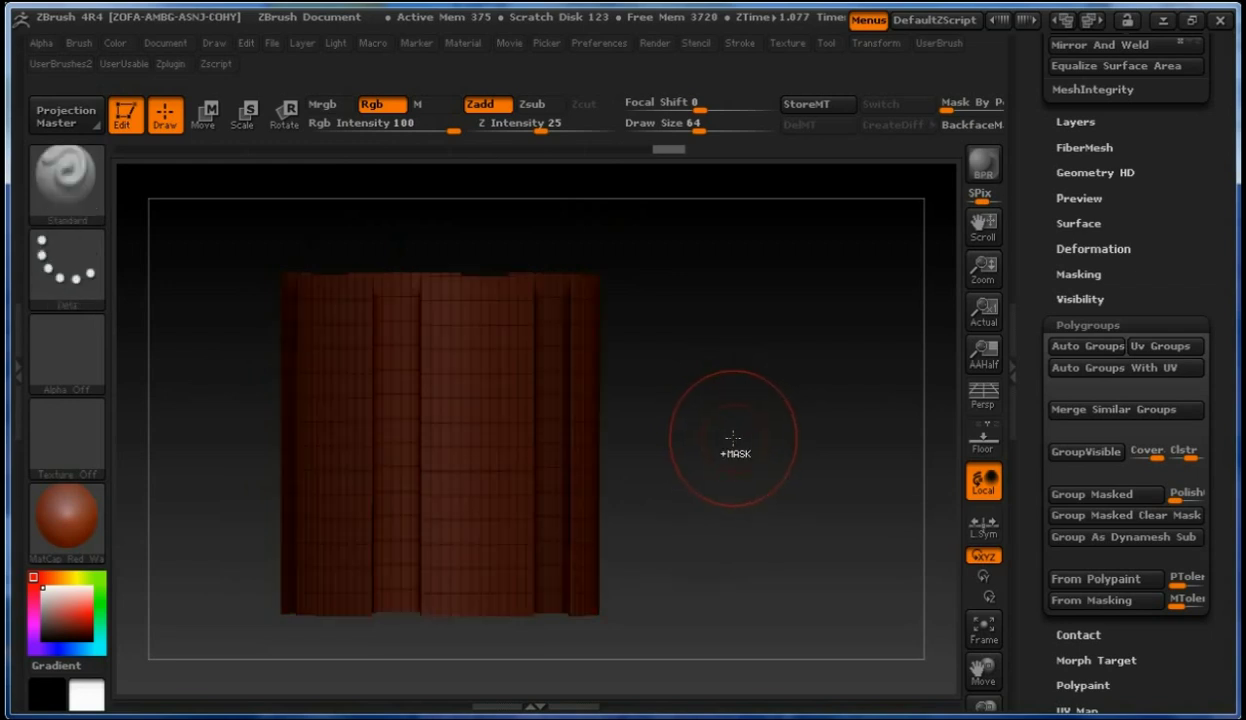
ctrl+shift+click(727, 441)
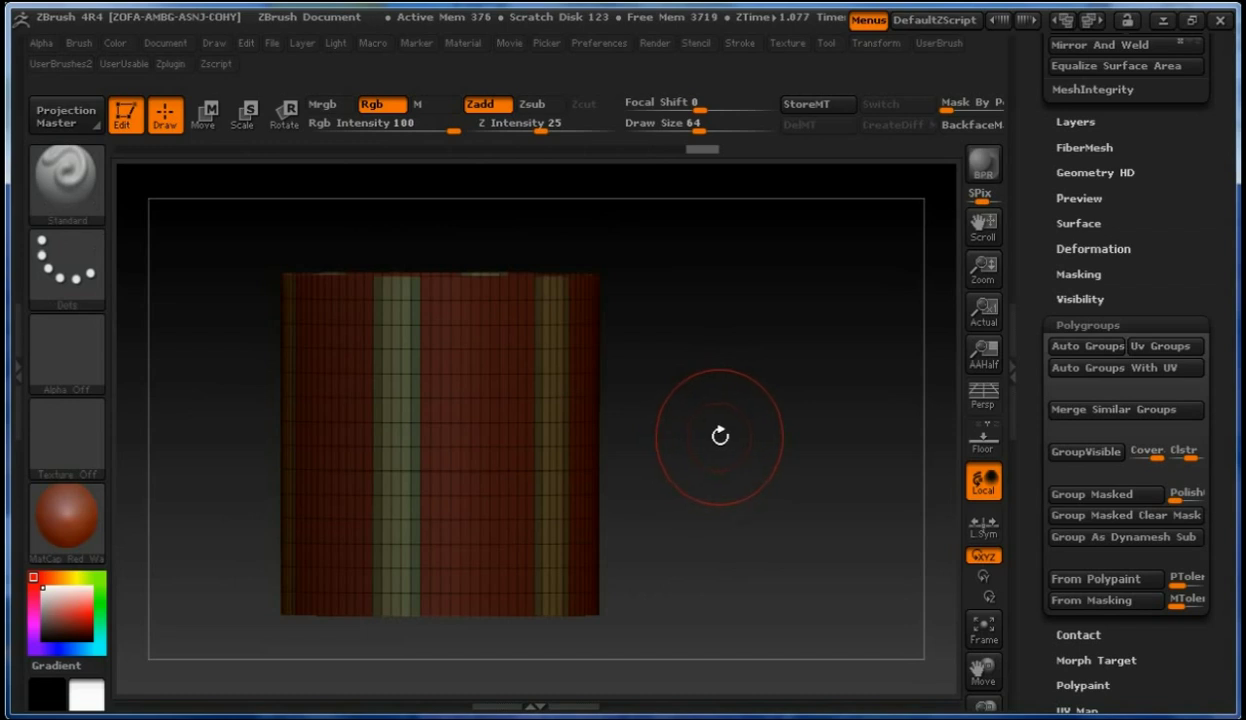
ctrl+click(716, 440)
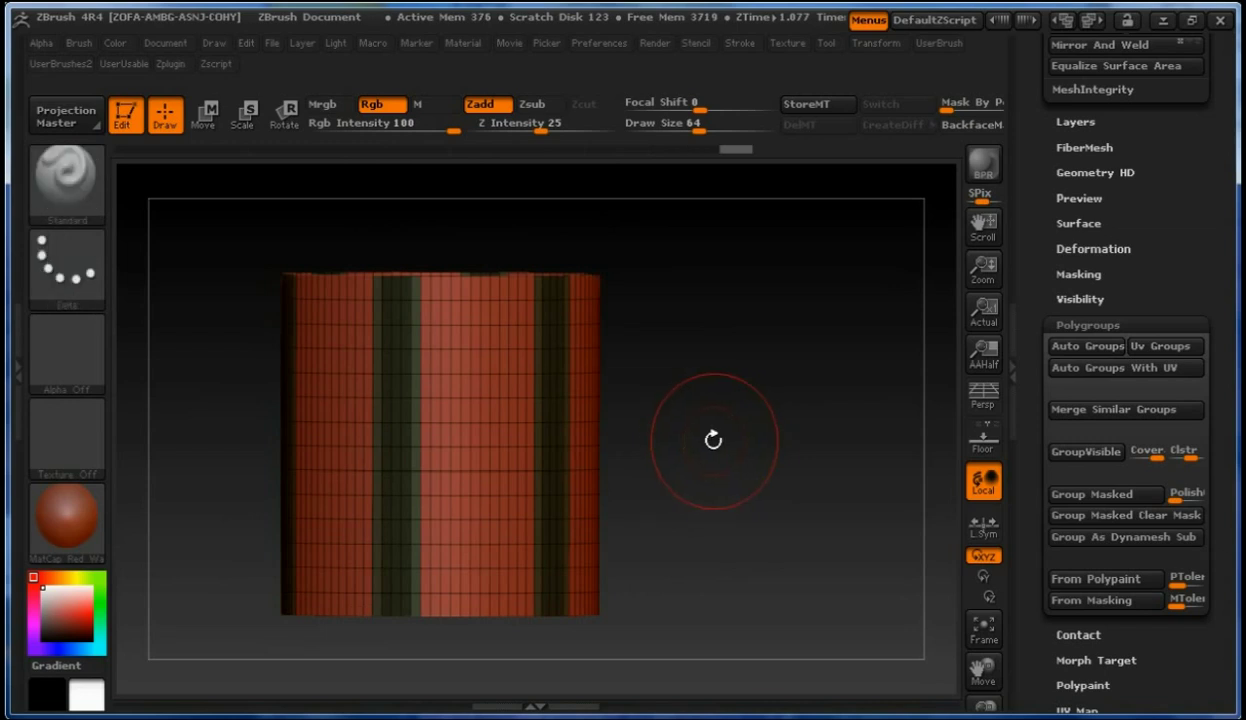
mouse_move(713, 440)
mouse_down()
mouse_move(745, 448)
mouse_move(734, 444)
mouse_up()
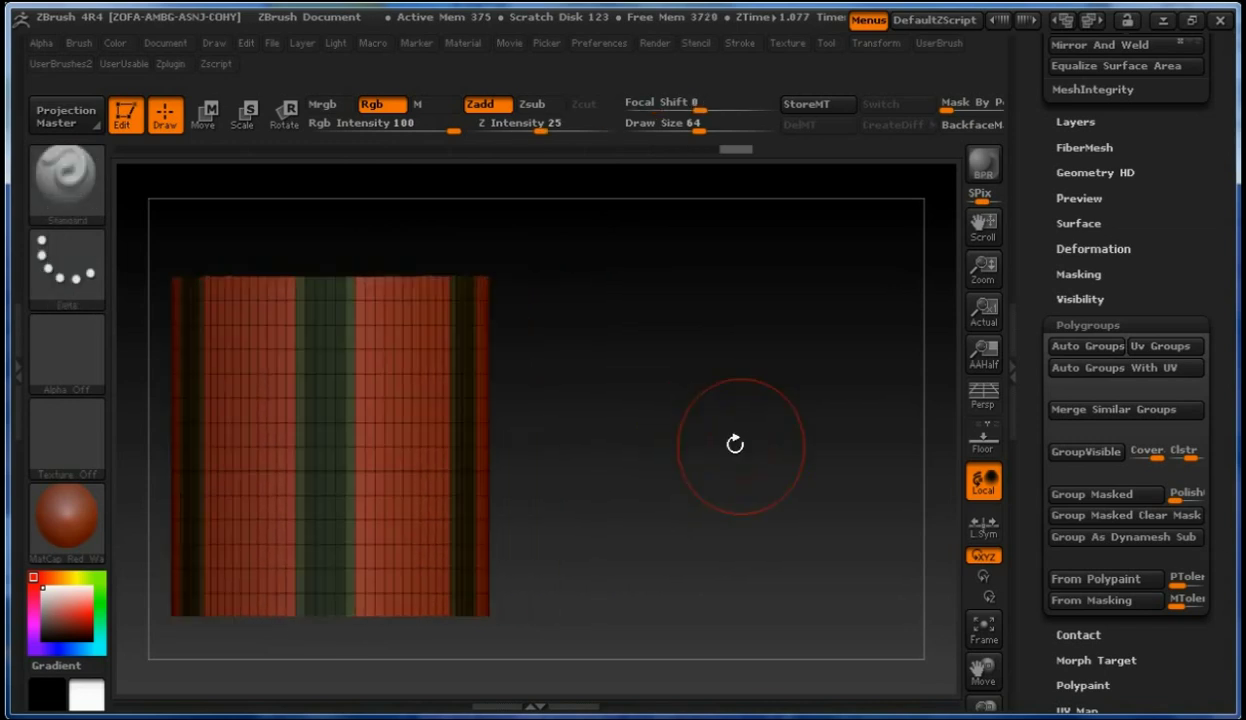
mouse_move(659, 439)
mouse_down()
mouse_move(709, 437)
mouse_move(704, 467)
mouse_move(695, 442)
mouse_up()
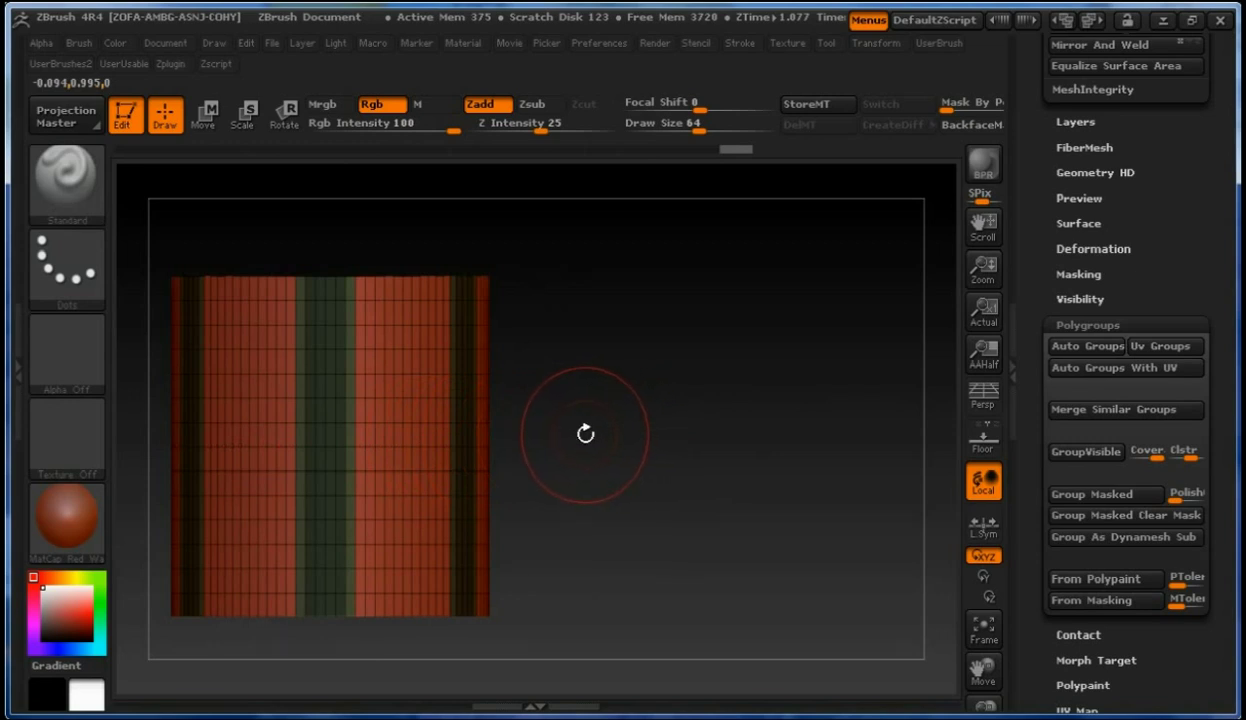
alt+drag(578, 436, 687, 437)
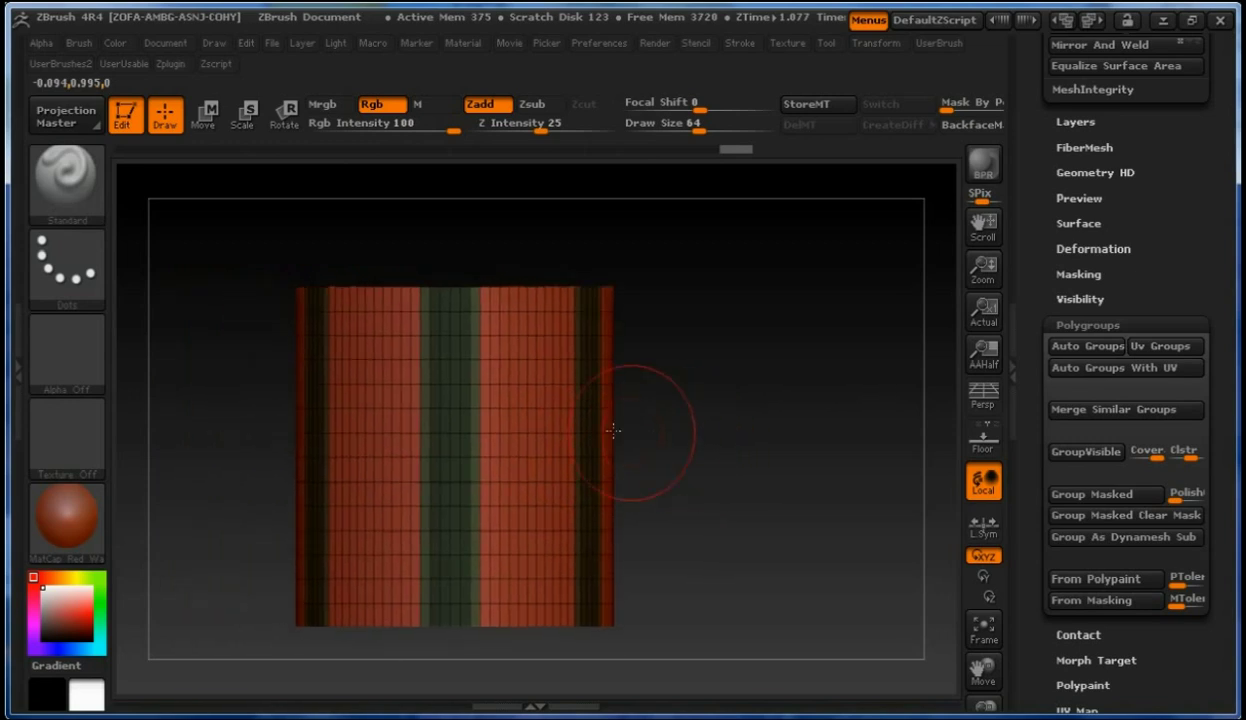
Switch to Move transpose and draw an action line outward from the tube's side.
click(209, 120)
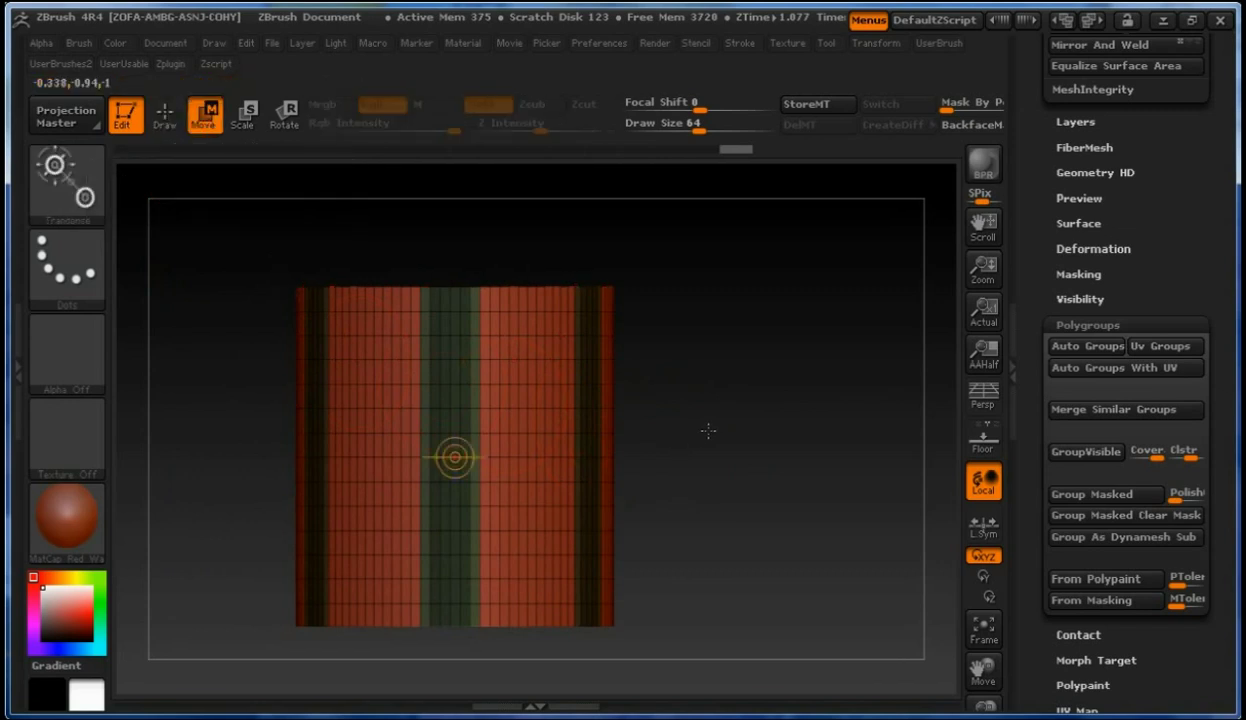
drag(708, 430, 725, 459)
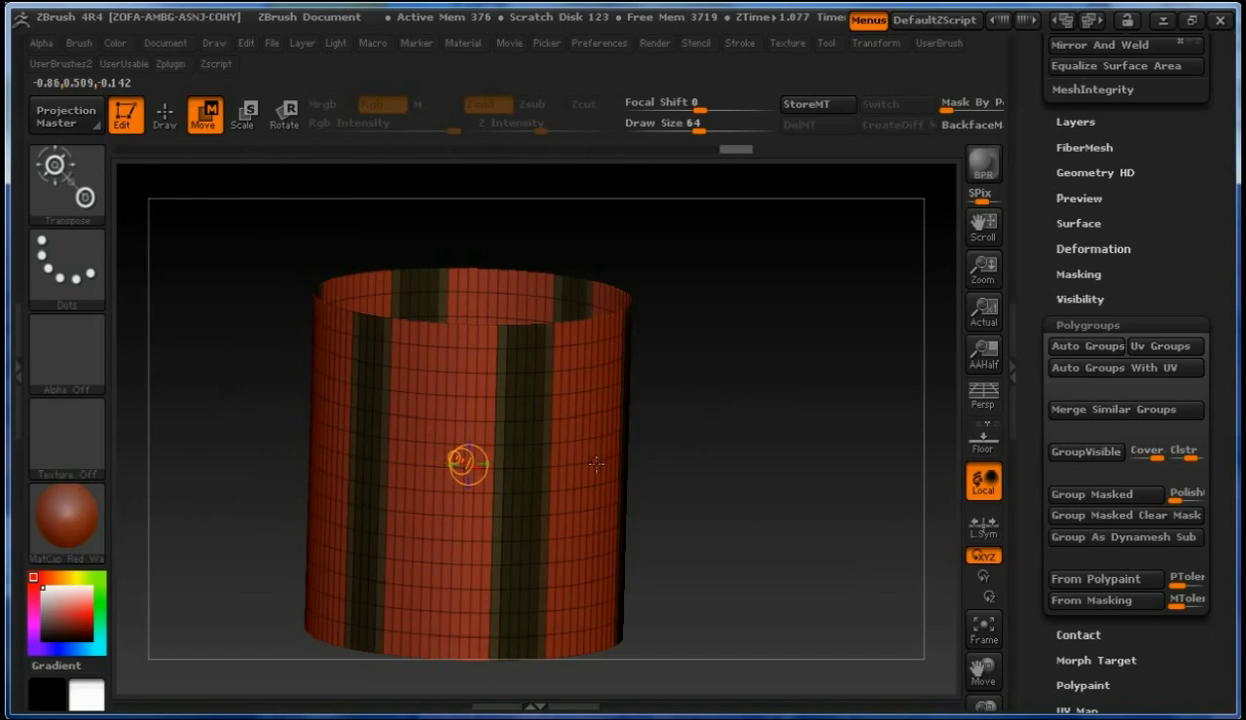
drag(596, 463, 717, 483)
mouse_move(730, 427)
mouse_down()
mouse_move(765, 420)
mouse_move(754, 423)
mouse_up()
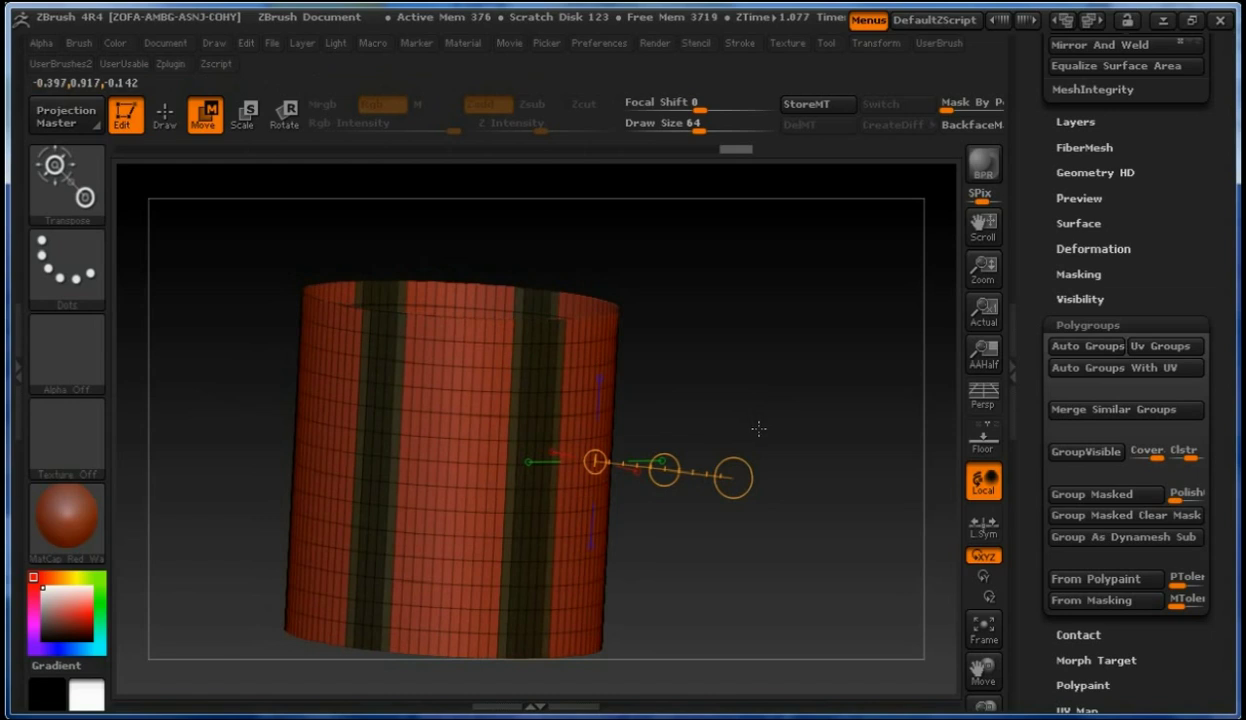
drag(758, 428, 753, 459)
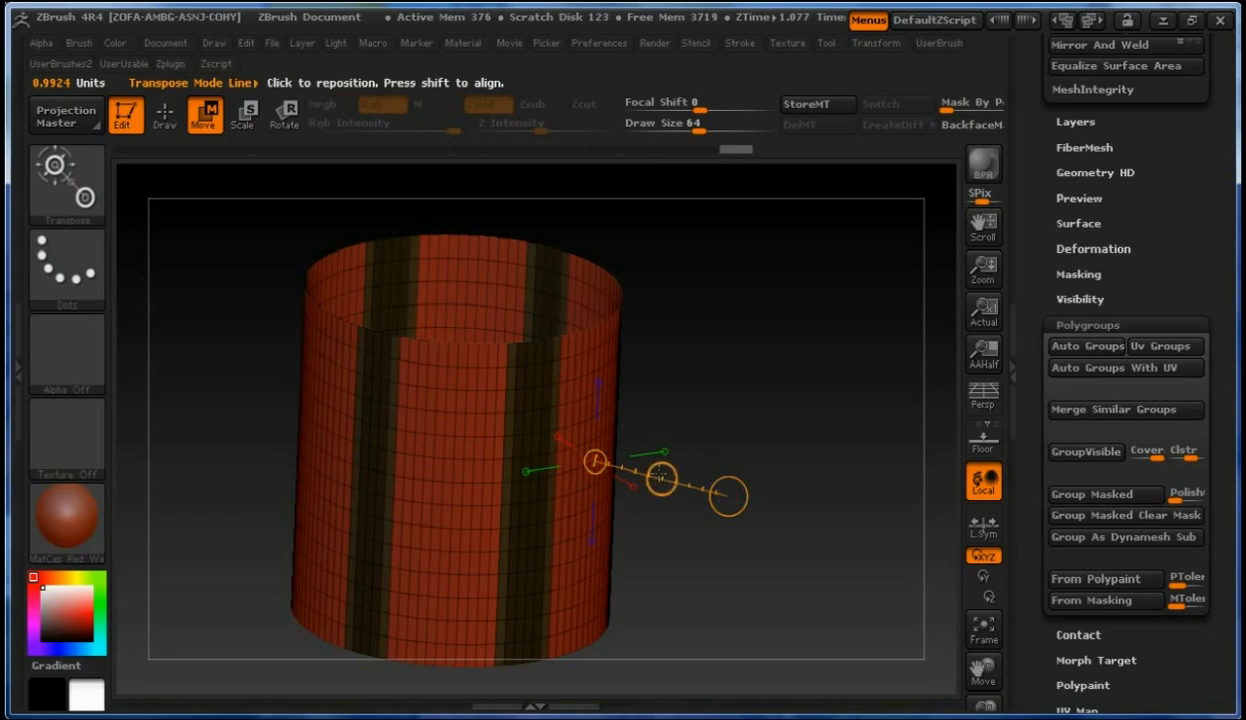
Pull the unmasked red panels outward from the tube into raised ribs.
drag(728, 496, 768, 523)
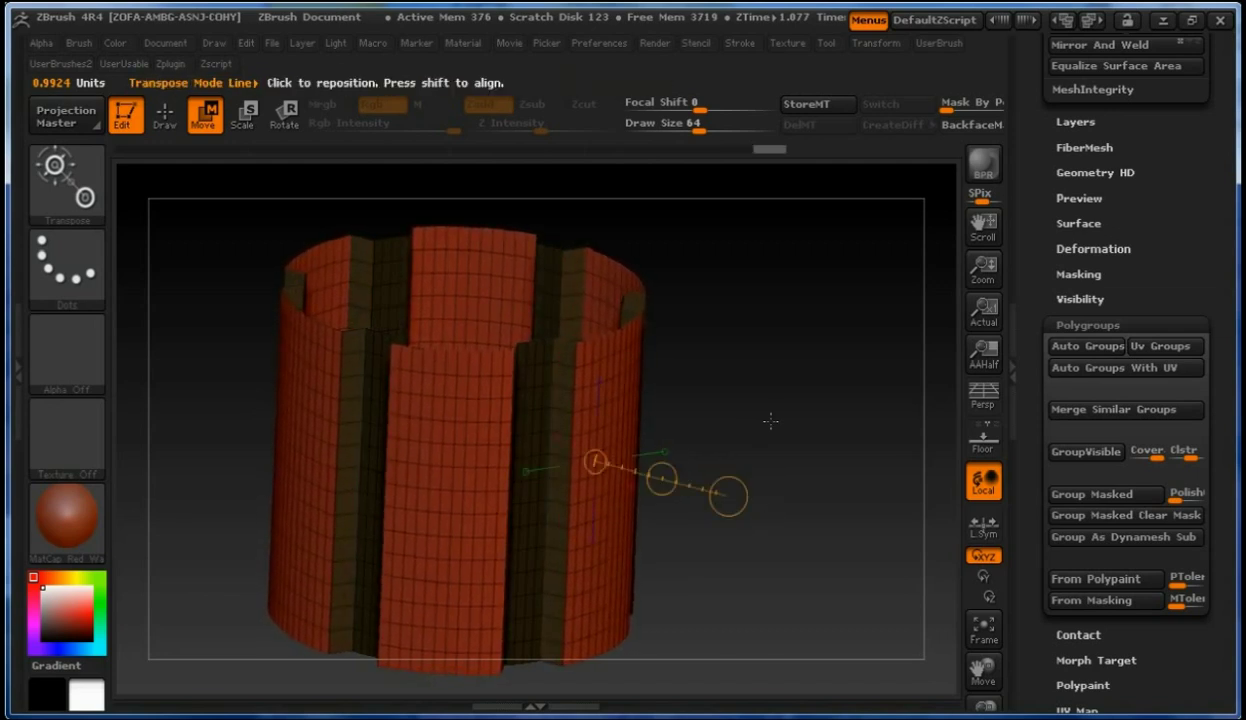
drag(770, 421, 765, 372)
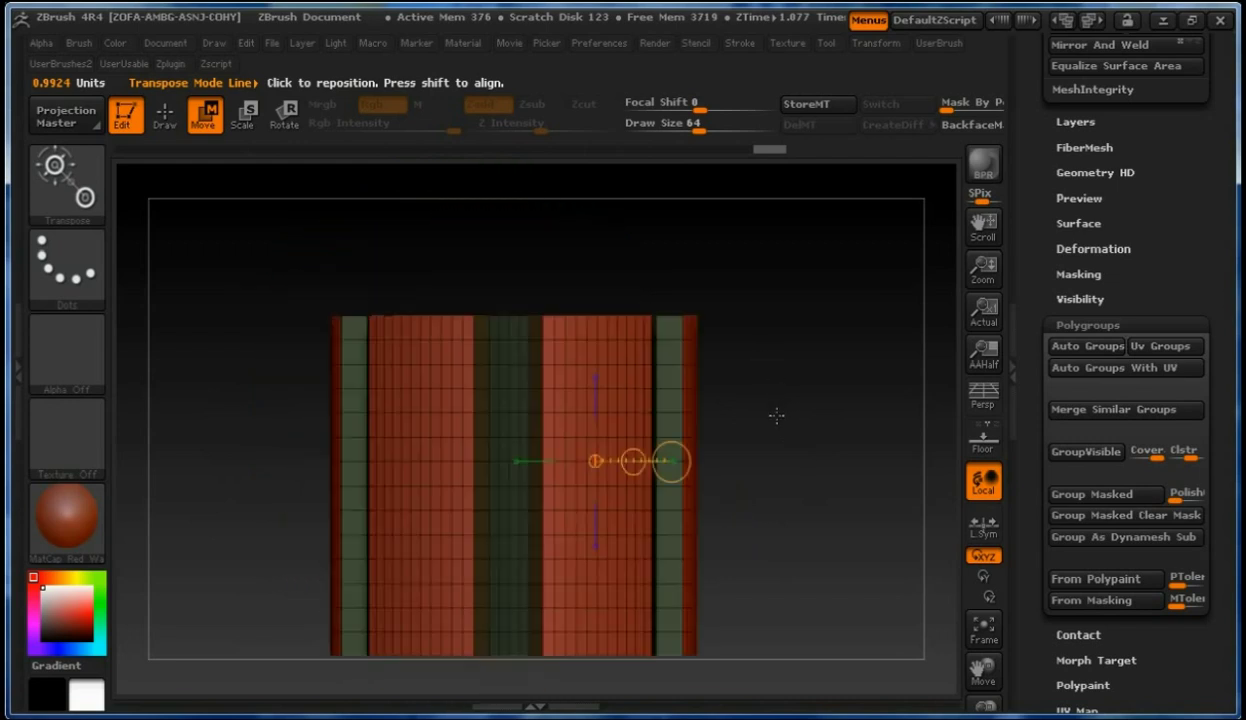
mouse_move(777, 416)
alt+mouse_down()
mouse_move(721, 360)
mouse_move(764, 431)
alt+mouse_up()
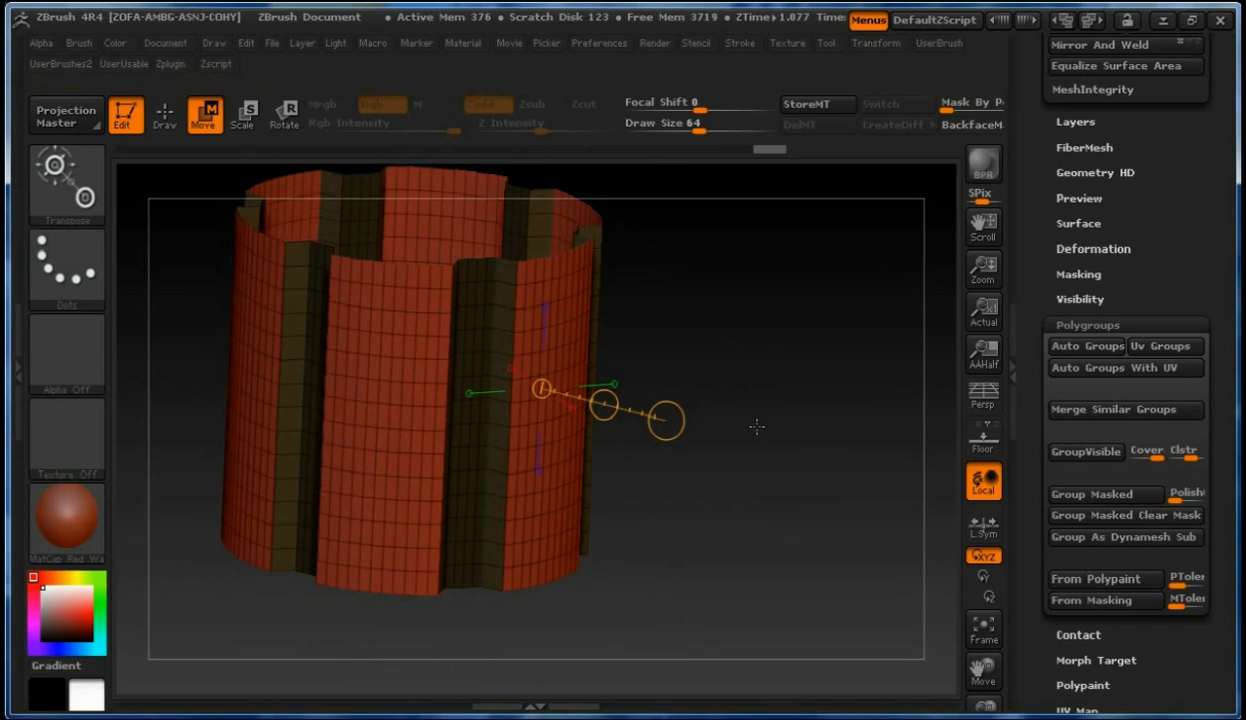
Clear the mask and merge the whole tube into one polygroup with GroupVisible.
key(ctrl)
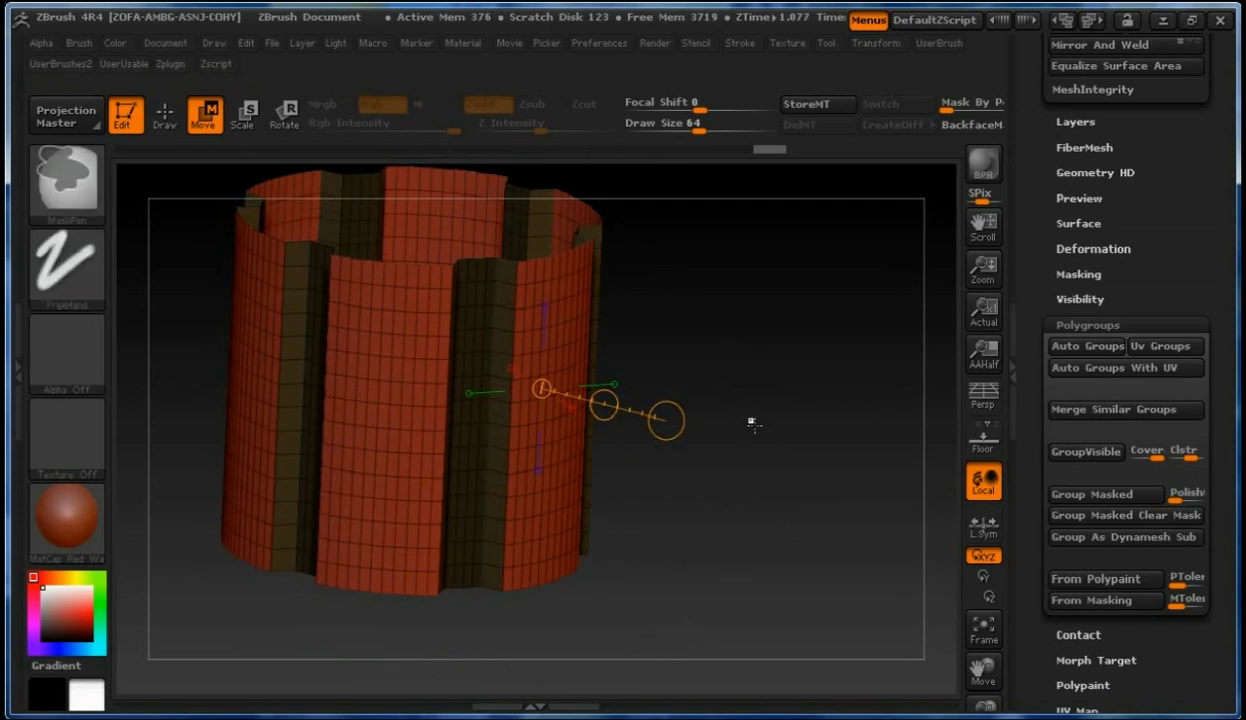
mouse_move(752, 424)
ctrl+mouse_down()
mouse_move(775, 457)
mouse_move(751, 403)
mouse_move(756, 445)
mouse_move(751, 431)
mouse_move(768, 436)
ctrl+mouse_up()
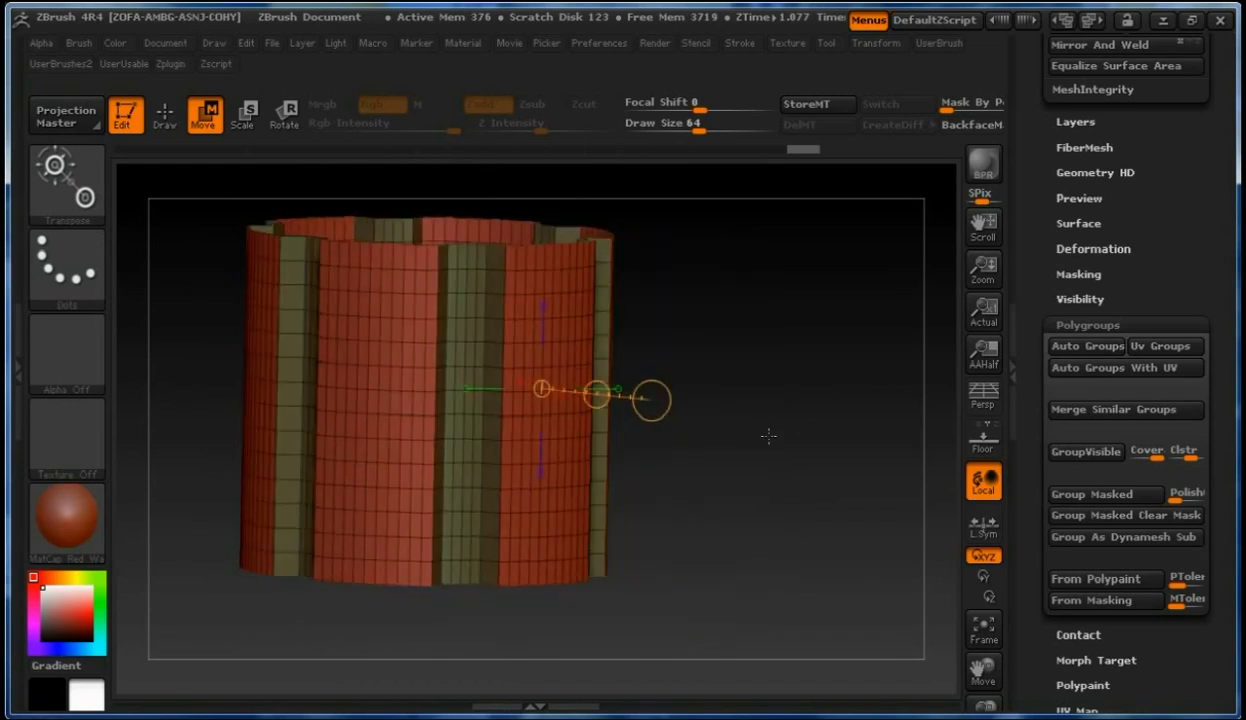
click(1075, 455)
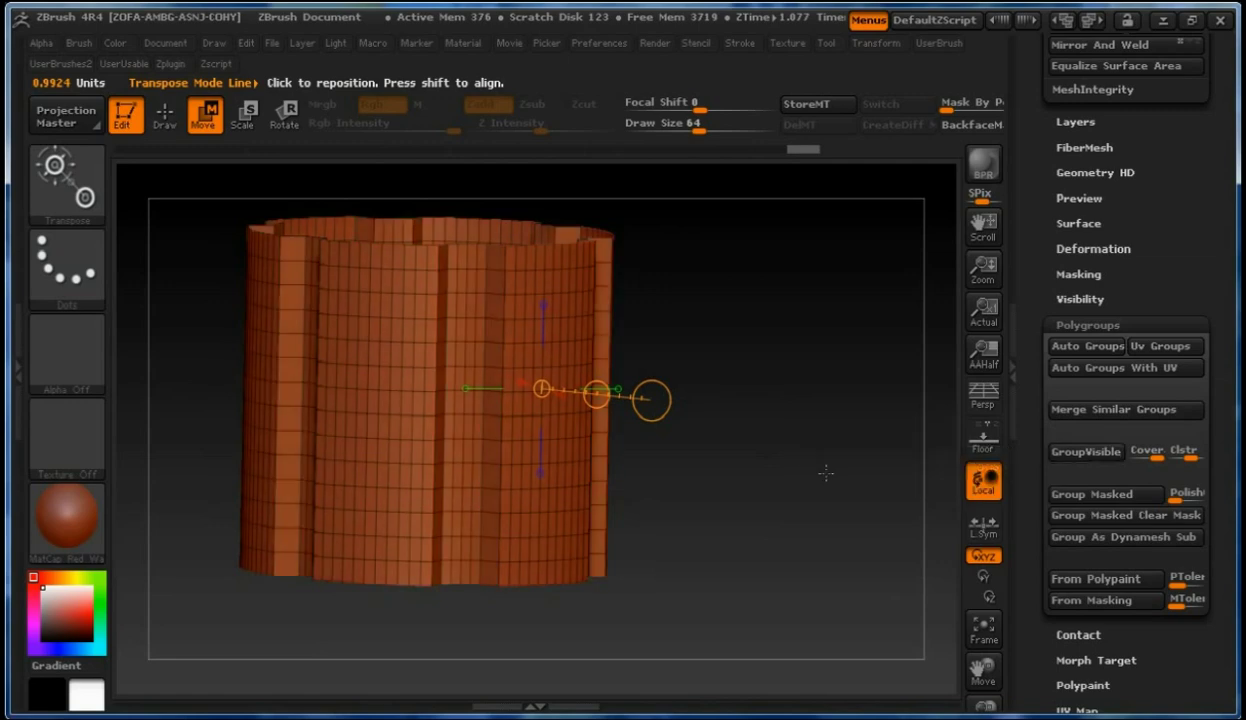